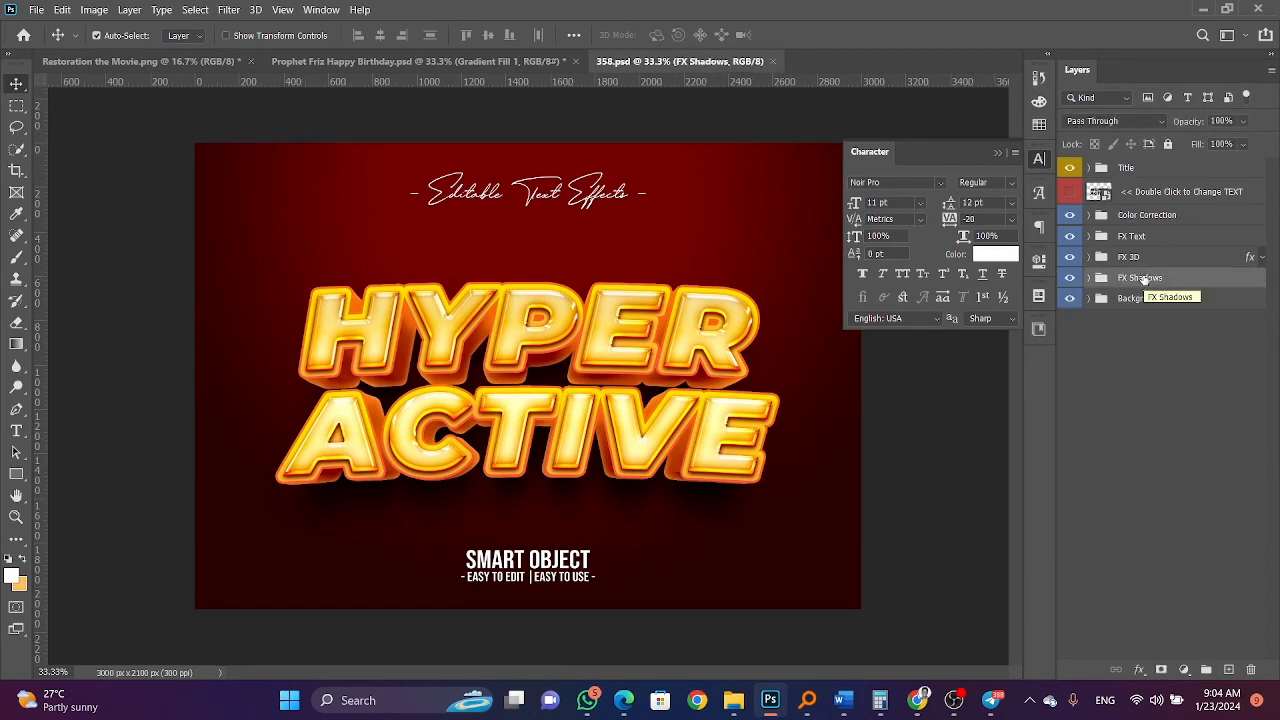
- Hide the Title group and open the "<< Double Click to Change TEXT" smart object for editing
{"action": "left_click", "coordinate": [1108, 172]}
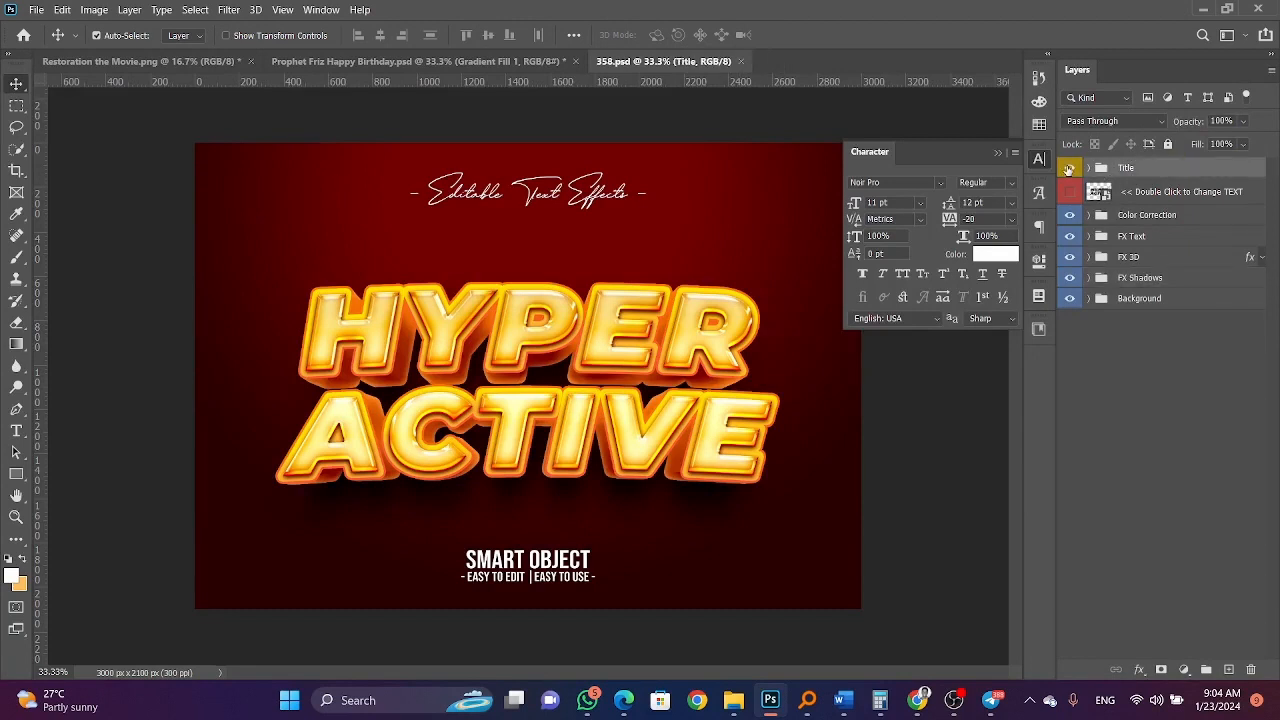
{"action": "left_click", "coordinate": [1068, 170]}
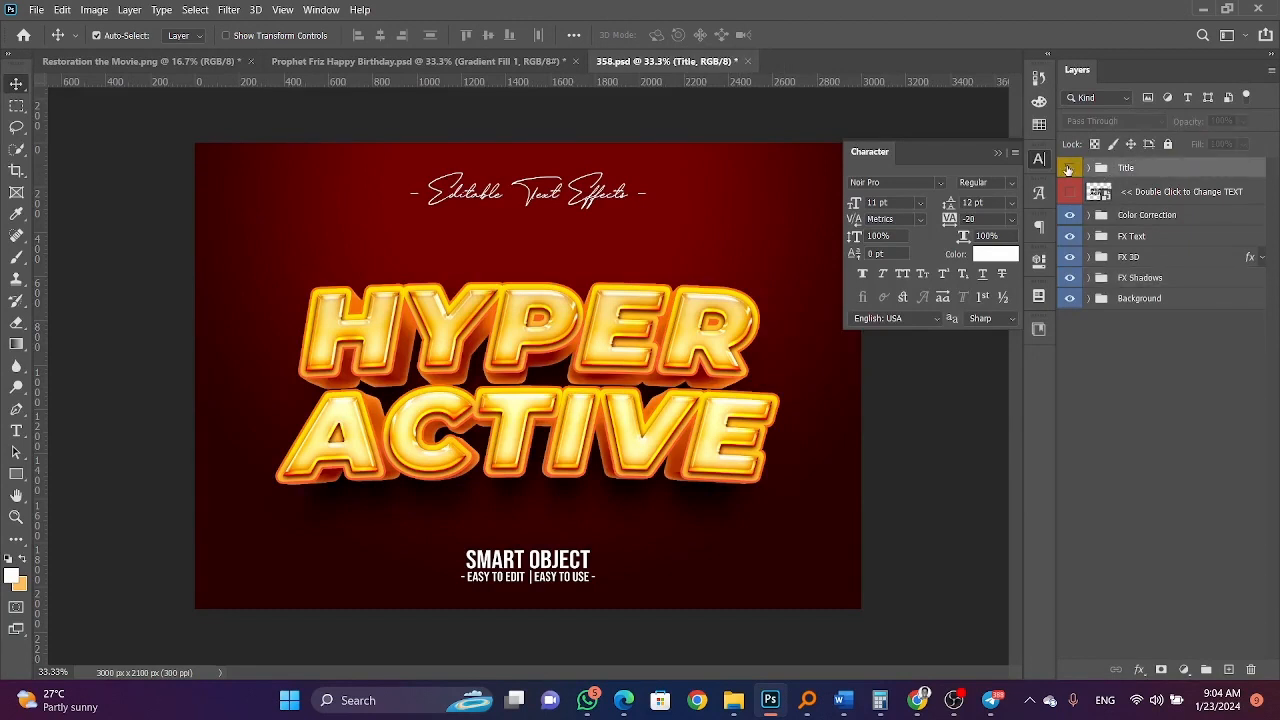
{"action": "left_click", "coordinate": [1068, 170]}
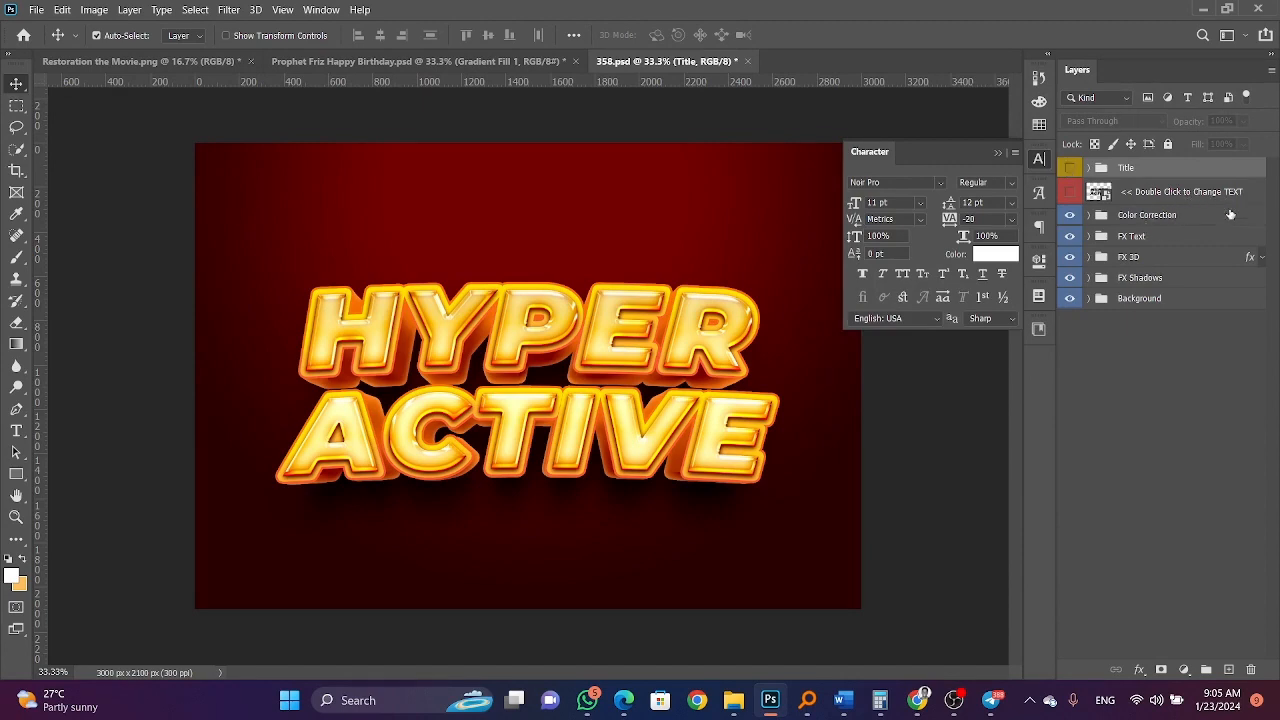
{"action": "left_click", "coordinate": [1098, 196]}
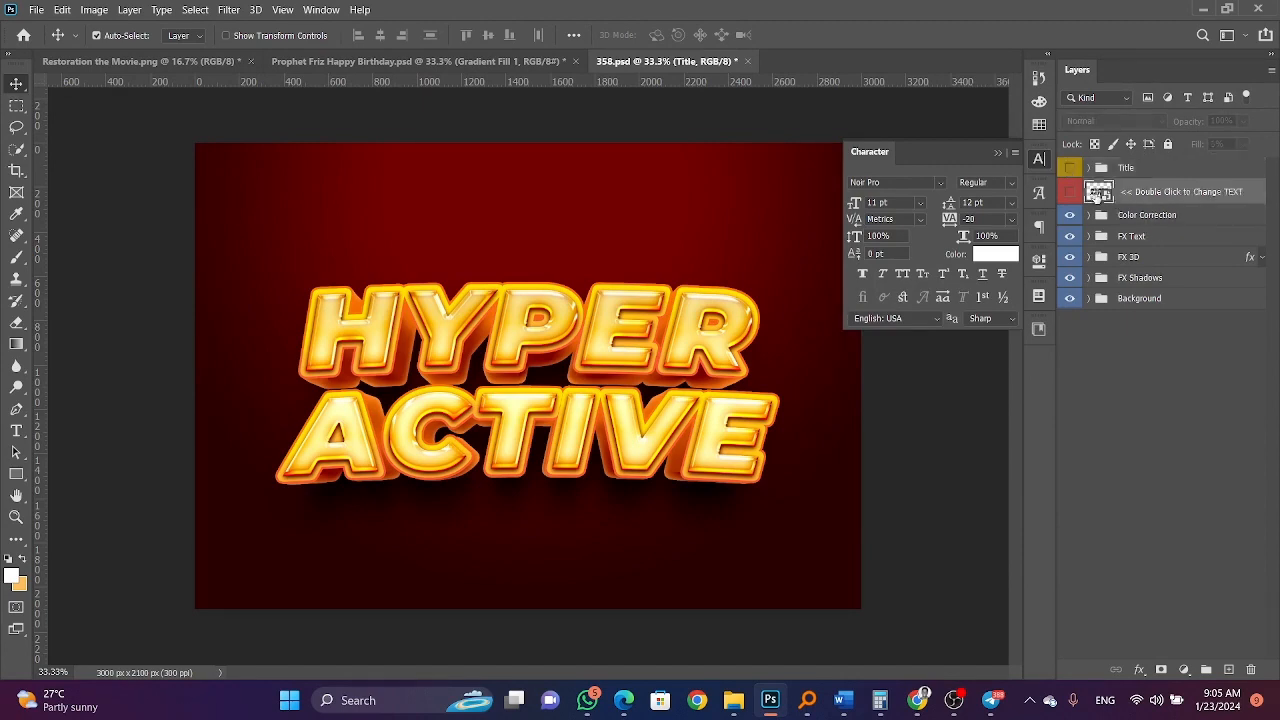
{"action": "double_click", "coordinate": [1098, 195]}
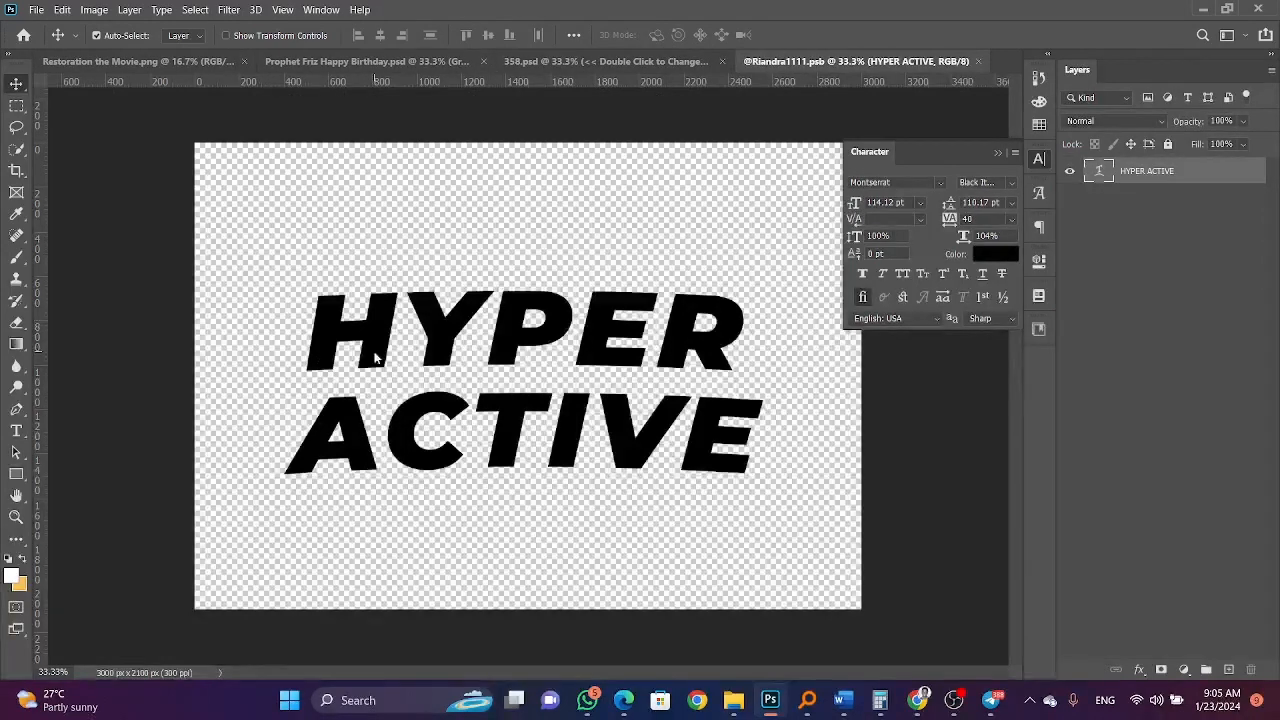
- Replace the HYPER ACTIVE text with "WepTech" on the first line and "Academy" on the second, and commit it
{"action": "left_click", "coordinate": [16, 430]}
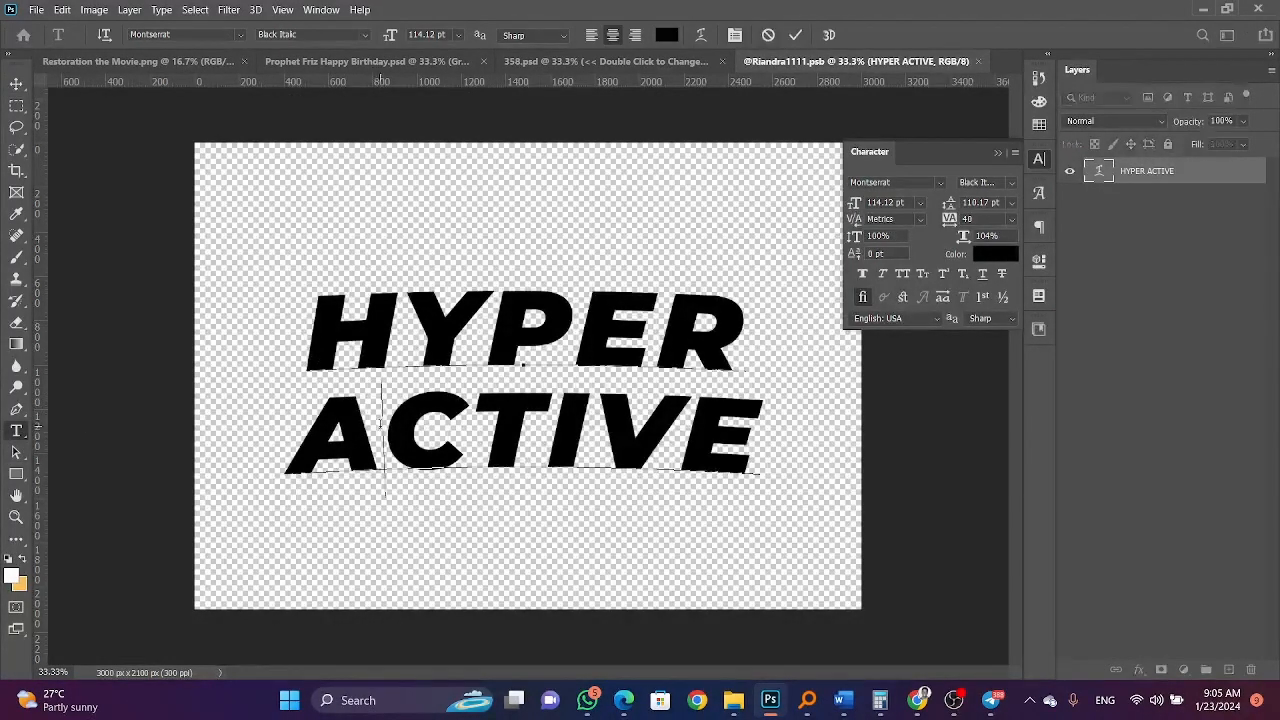
{"action": "left_click", "coordinate": [446, 360]}
{"action": "key", "text": "ctrl+a"}
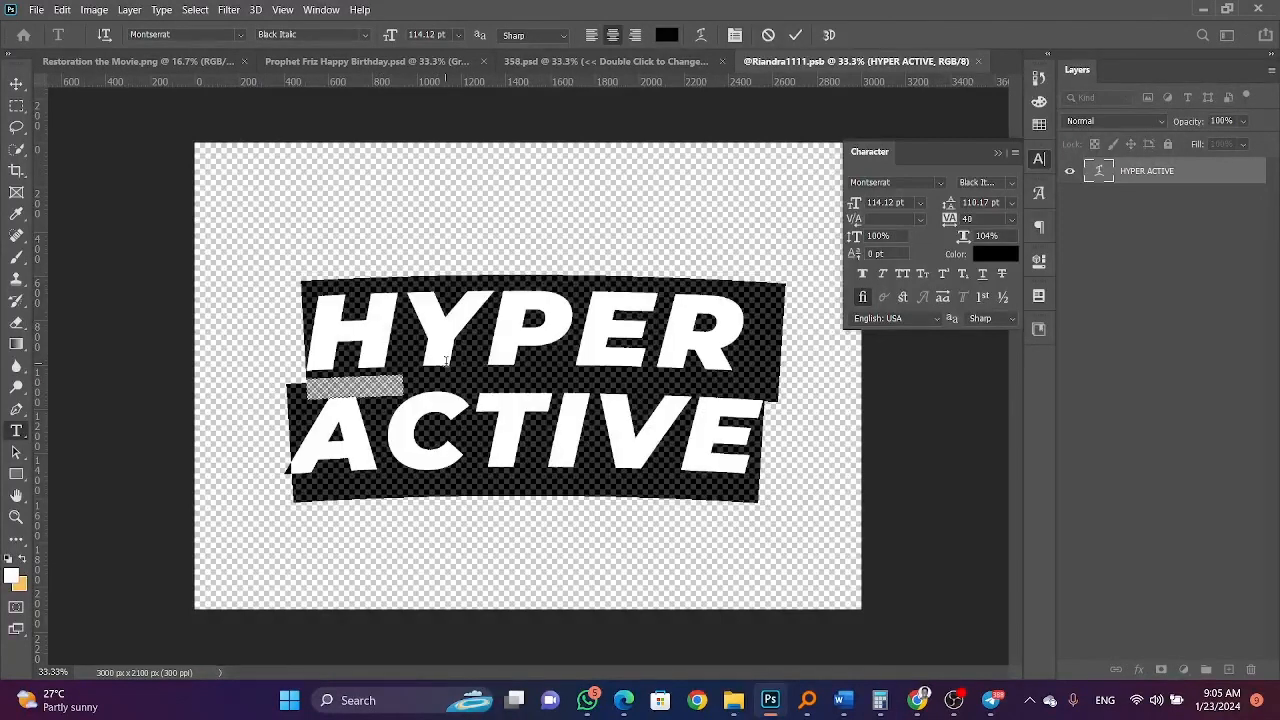
{"action": "type", "text": "WepTec"}
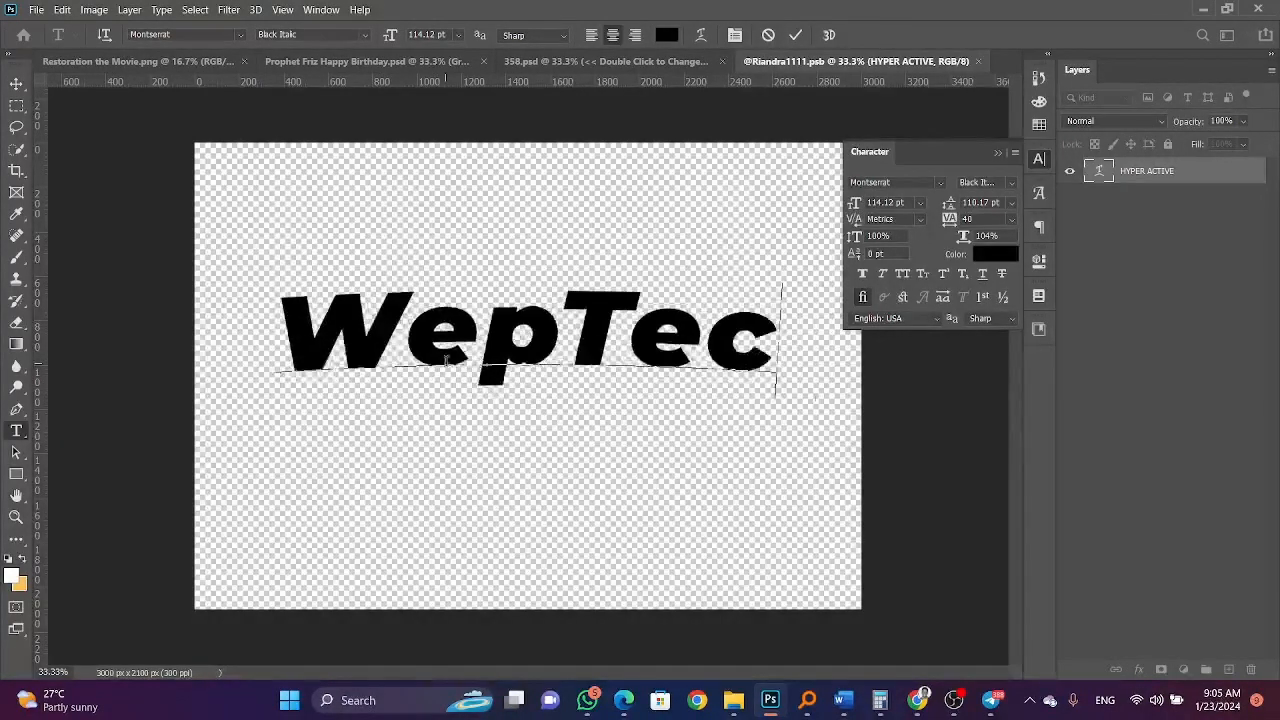
{"action": "type", "text": "h"}
{"action": "key", "text": "Return"}
{"action": "type", "text": "ACademy"}
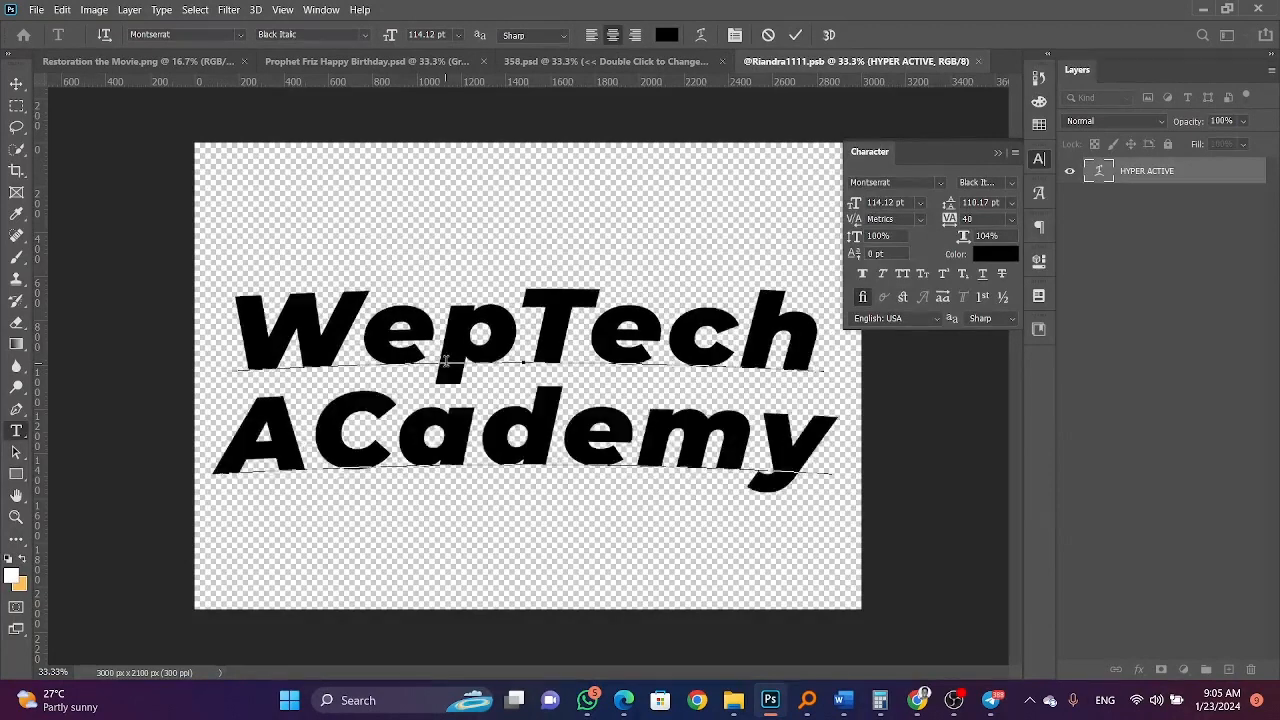
{"action": "key", "text": "BackSpace"}
{"action": "key", "text": "BackSpace"}
{"action": "key", "text": "BackSpace"}
{"action": "key", "text": "BackSpace"}
{"action": "key", "text": "BackSpace"}
{"action": "key", "text": "BackSpace"}
{"action": "type", "text": "c"}
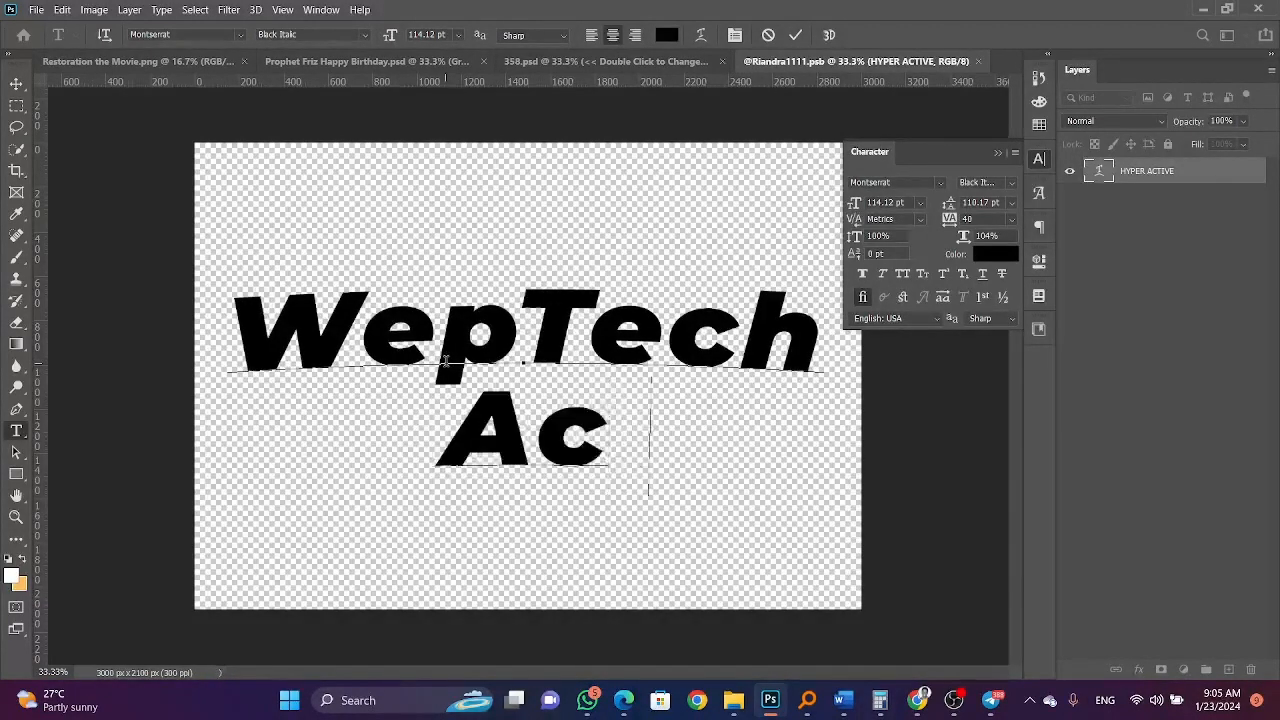
{"action": "type", "text": "ademy"}
{"action": "left_click", "coordinate": [14, 85]}
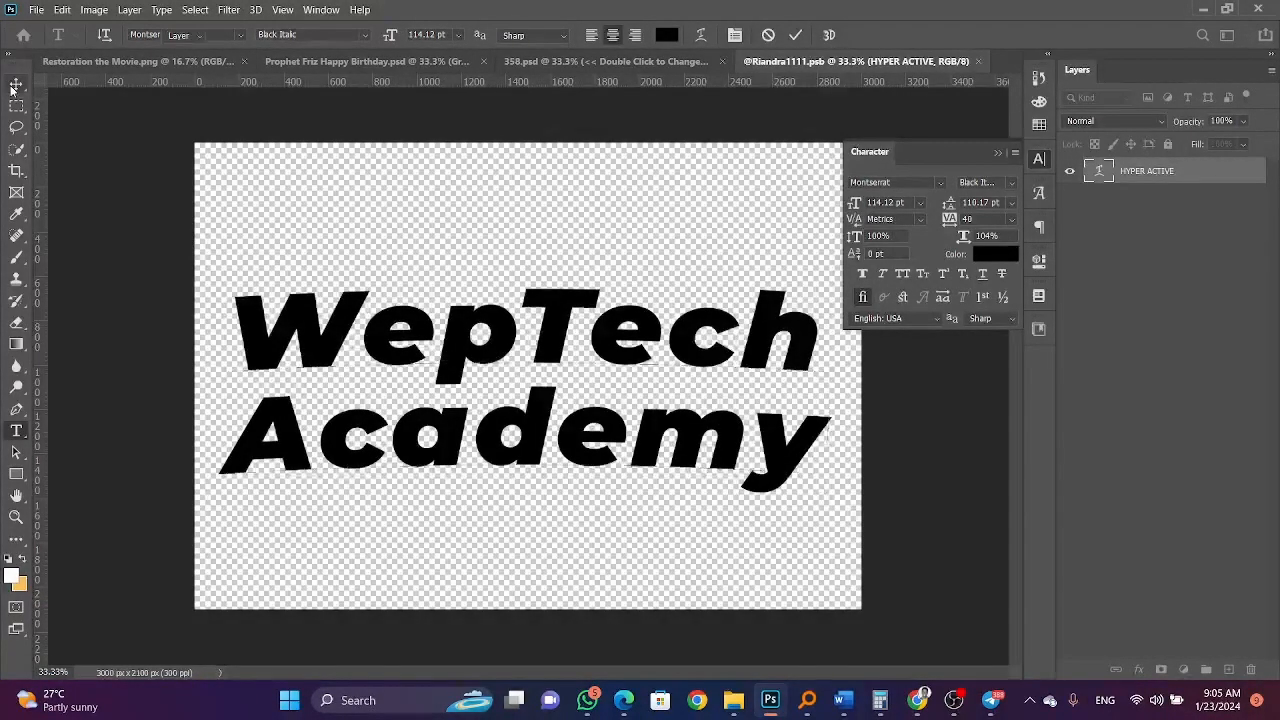
{"action": "left_click", "coordinate": [14, 85]}
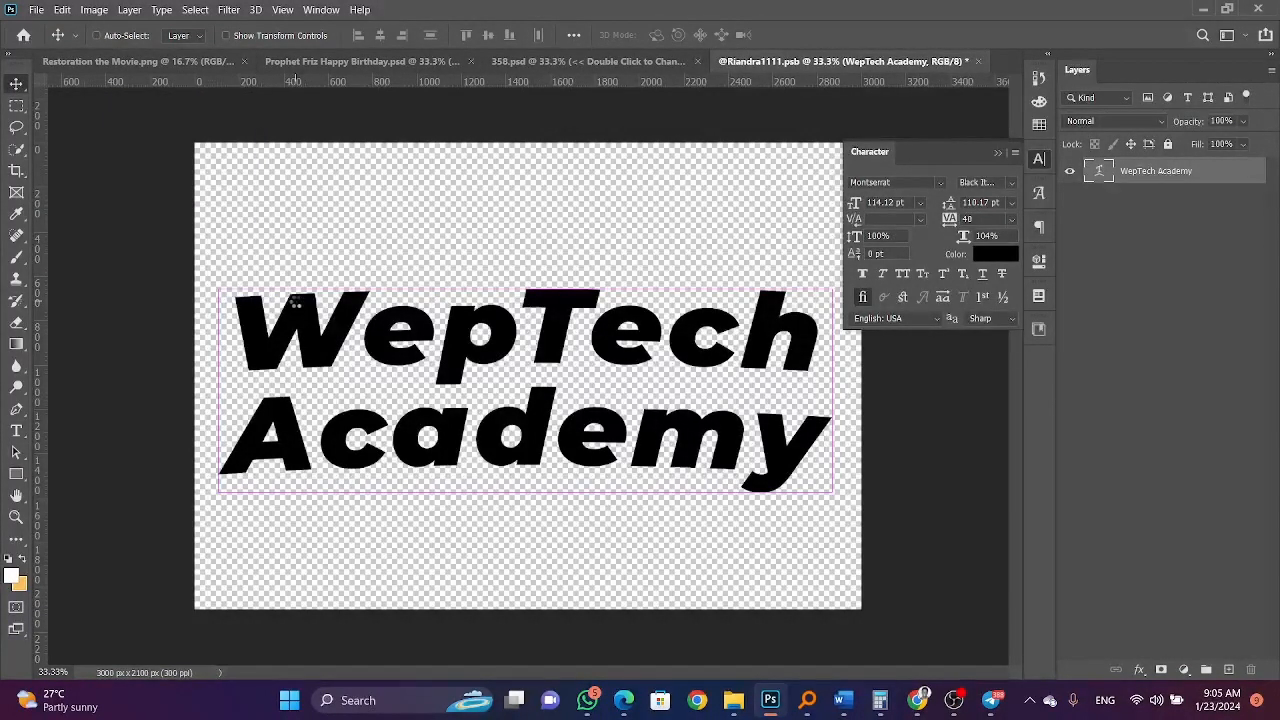
- Save the edited smart object and return to the 358.psd document
{"action": "key", "text": "ctrl+s"}
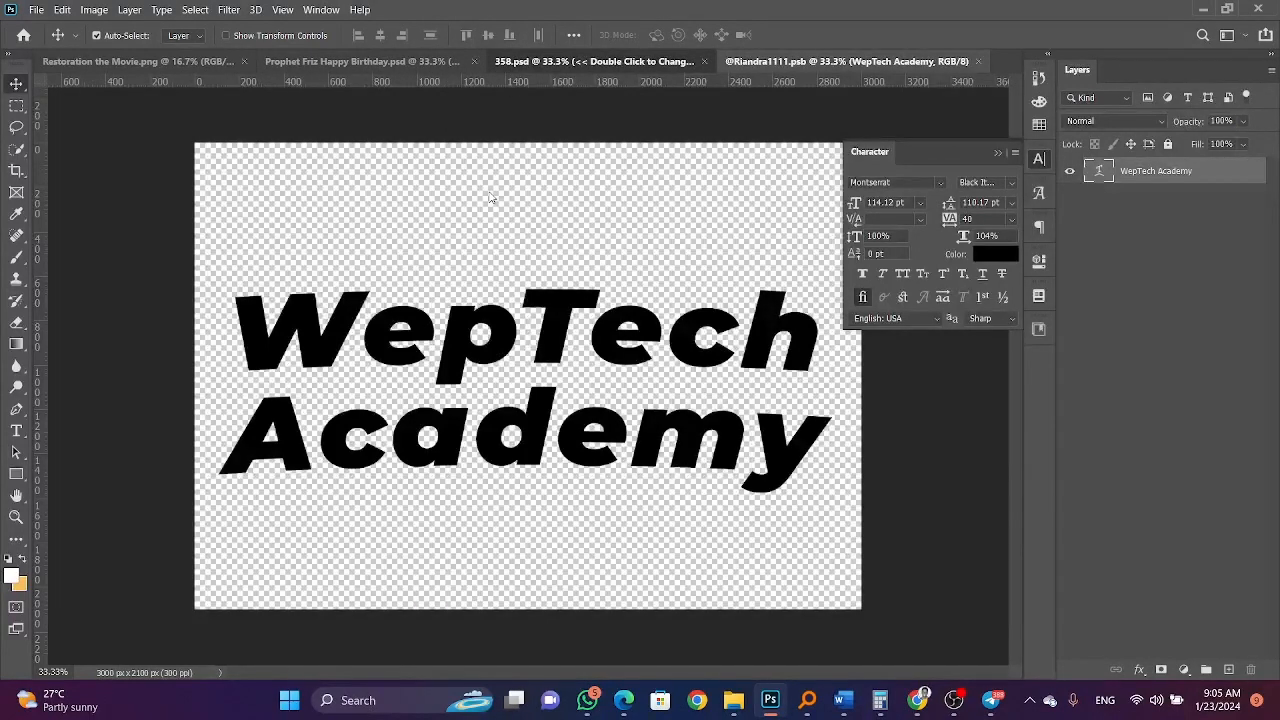
{"action": "key", "text": "ctrl+shift+Tab"}
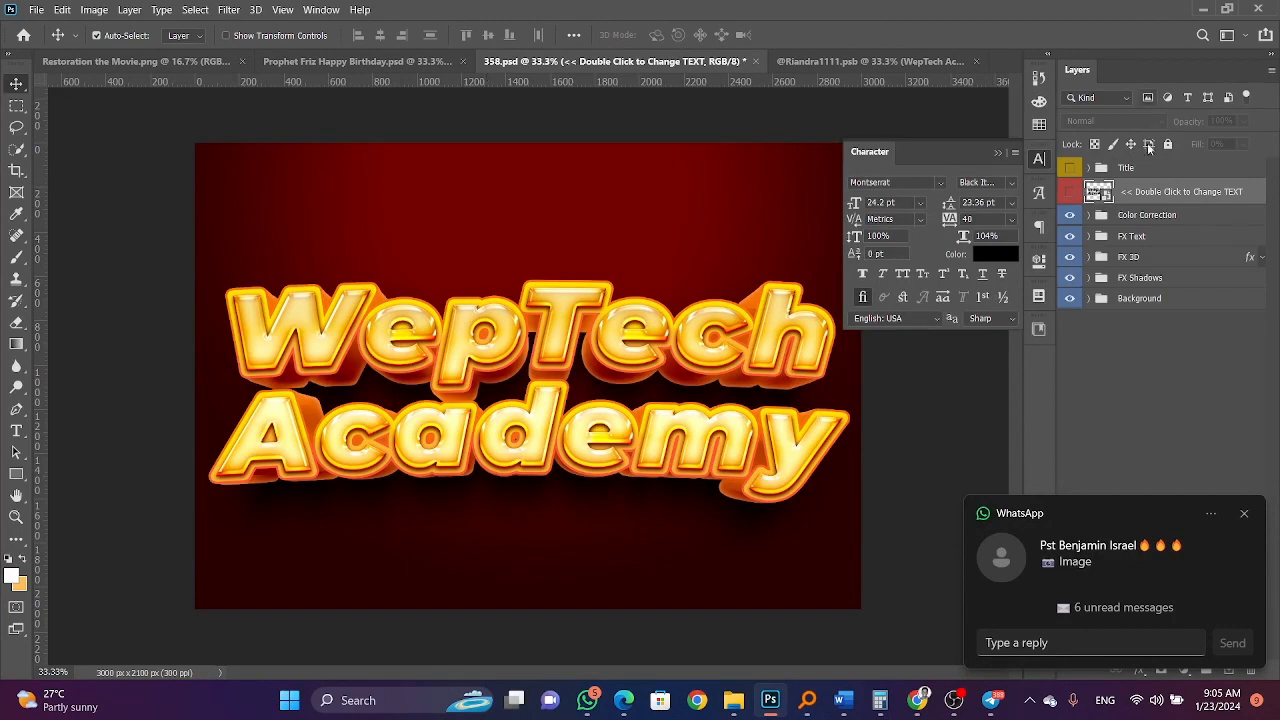
- Hide the Color Correction group and expand it to select its Brightness/Contrast 1 adjustment layer
{"action": "left_click", "coordinate": [1145, 215]}
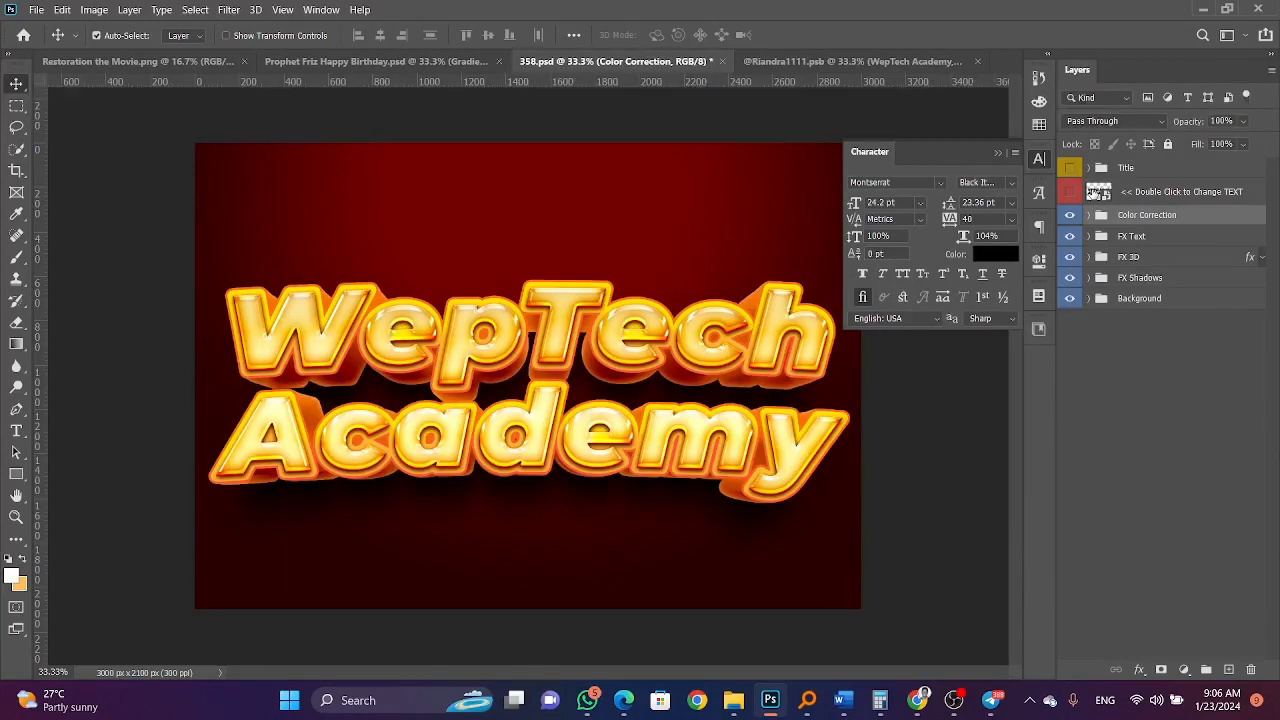
{"action": "left_click", "coordinate": [1070, 215]}
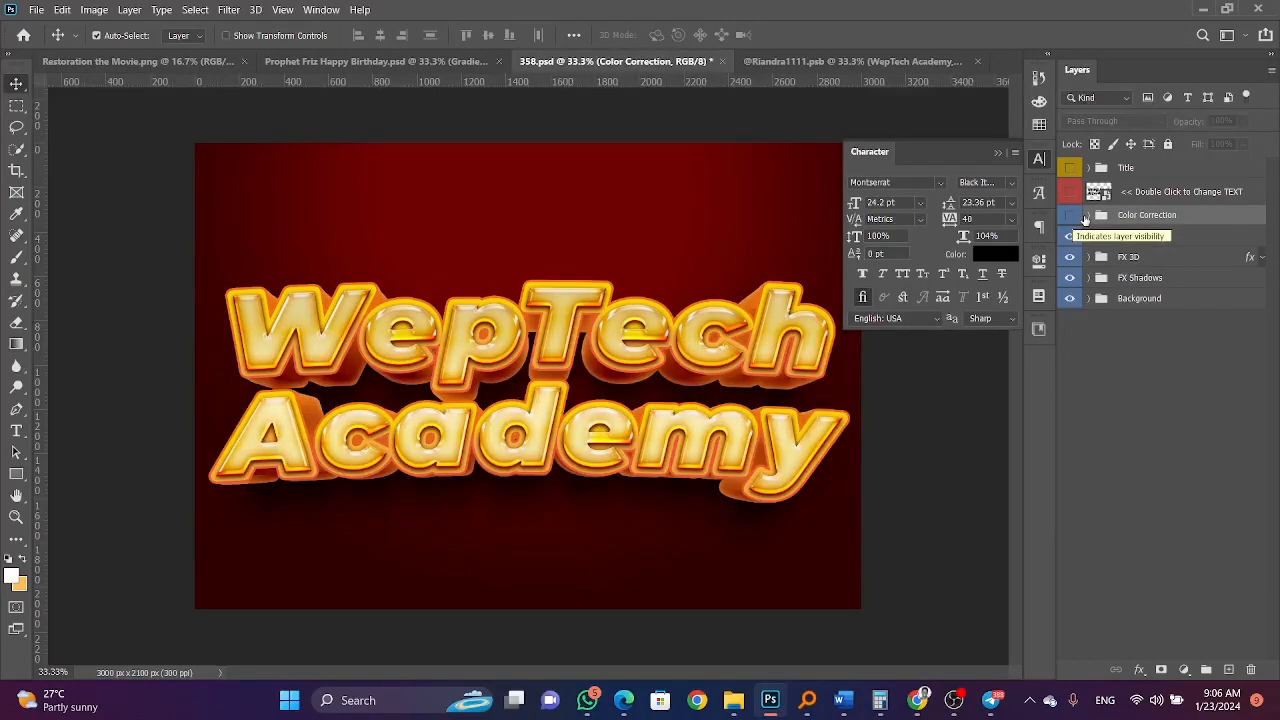
{"action": "left_click", "coordinate": [1088, 216]}
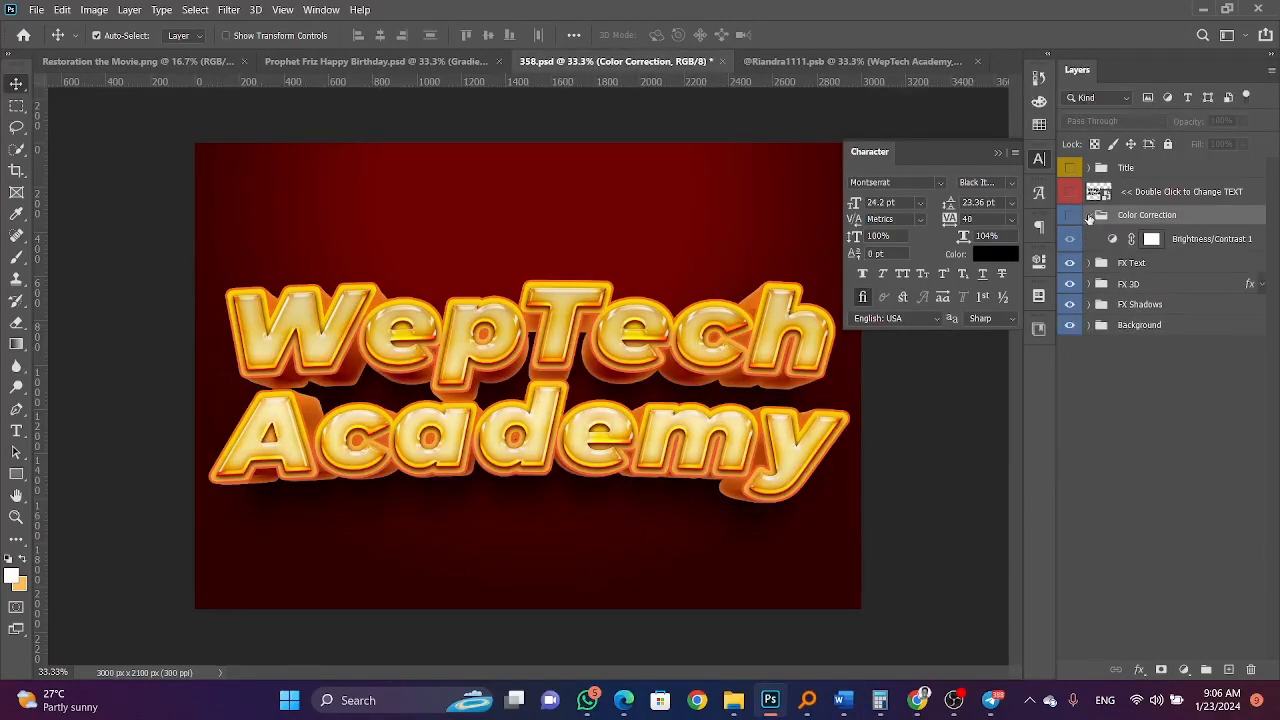
{"action": "left_click", "coordinate": [1127, 240]}
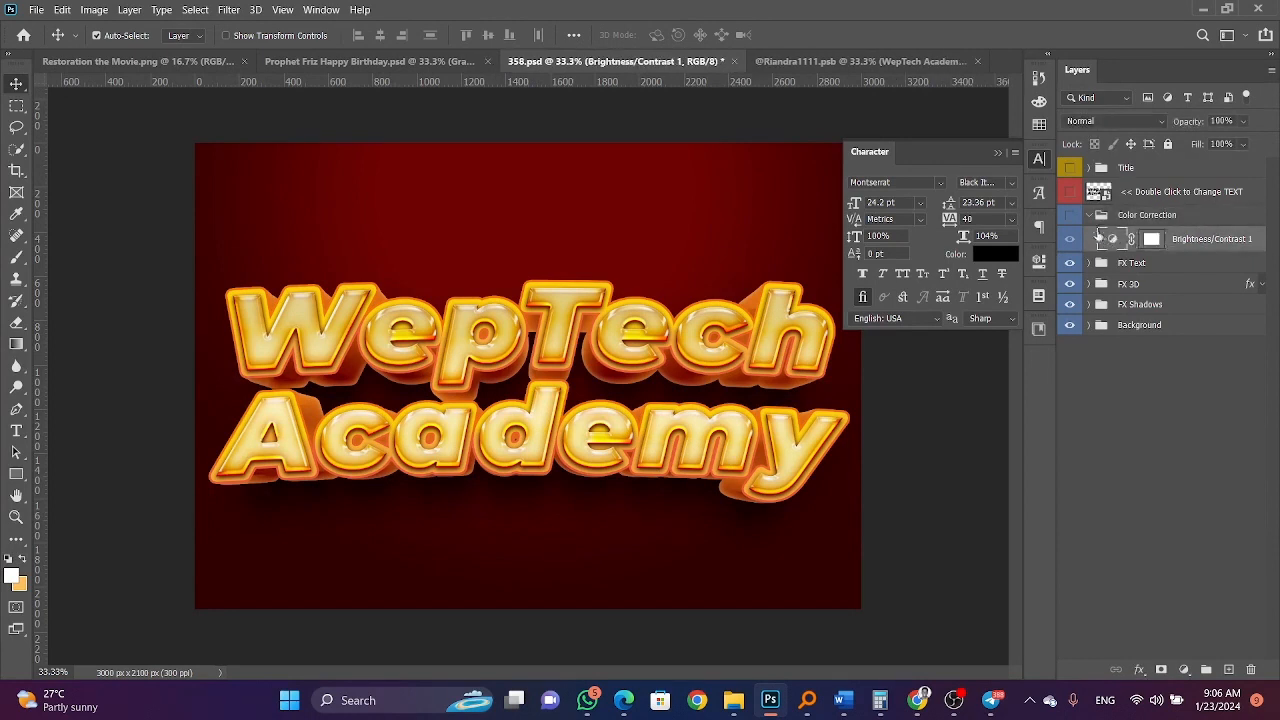
{"action": "left_click", "coordinate": [1070, 216]}
- Look into the FX Text group's layers, and hide the FX Text and FX 3D groups
{"action": "left_click", "coordinate": [1089, 263]}
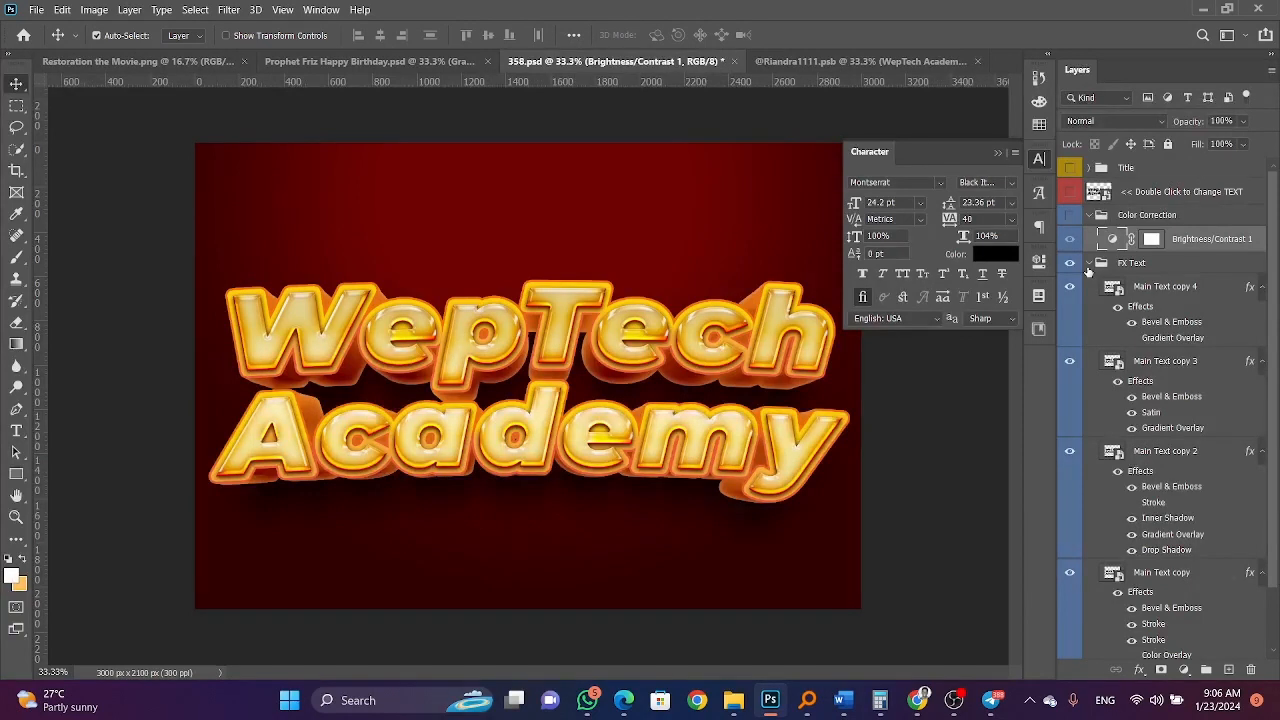
{"action": "left_click", "coordinate": [1089, 264]}
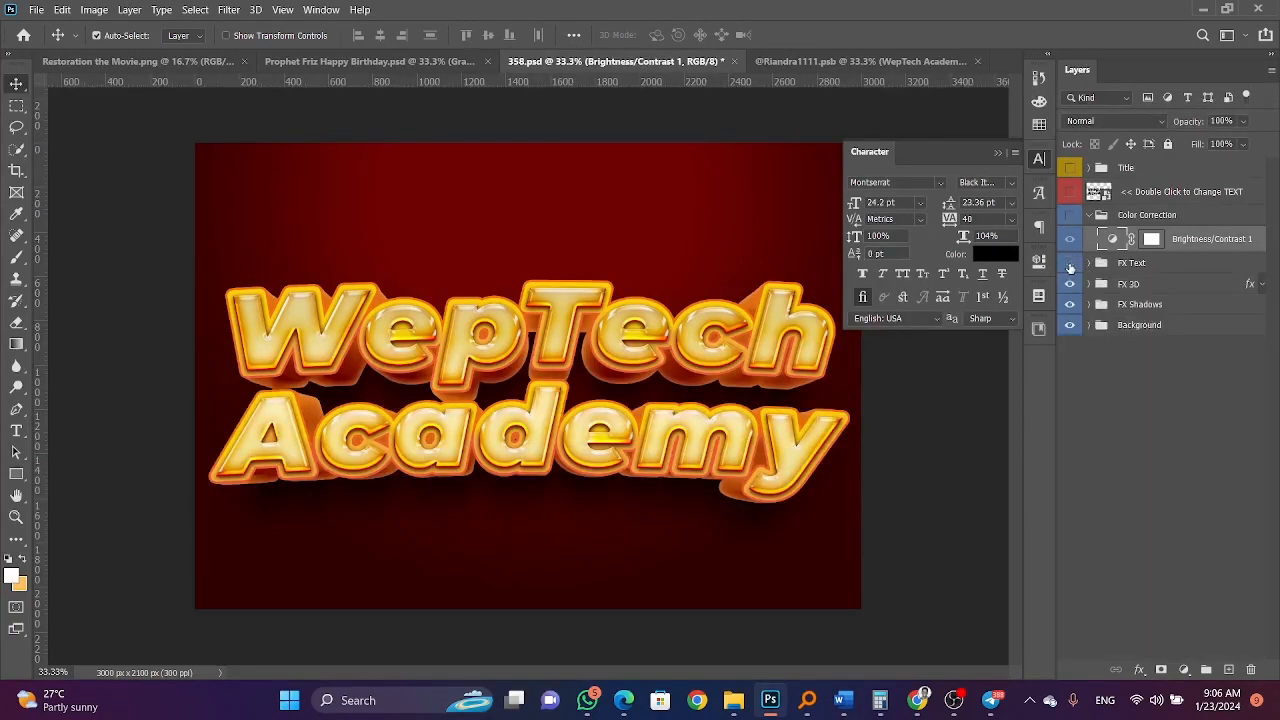
{"action": "left_click", "coordinate": [1072, 264]}
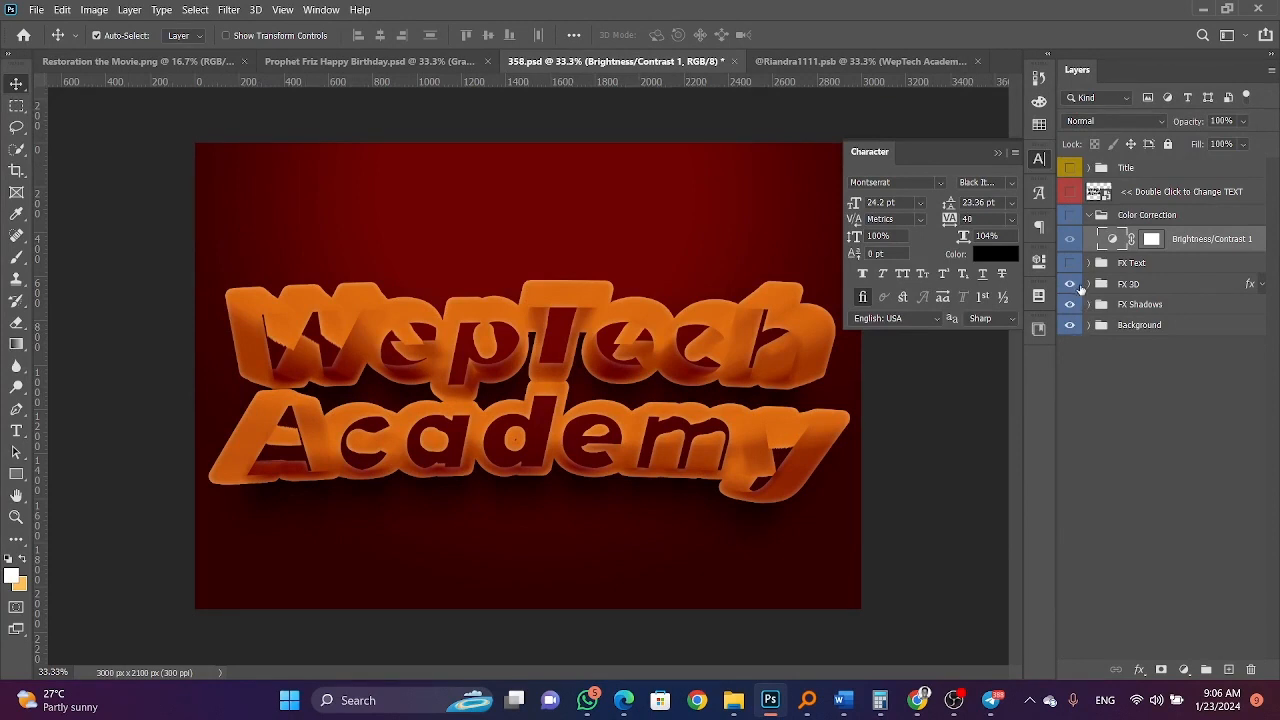
{"action": "left_click", "coordinate": [1120, 285]}
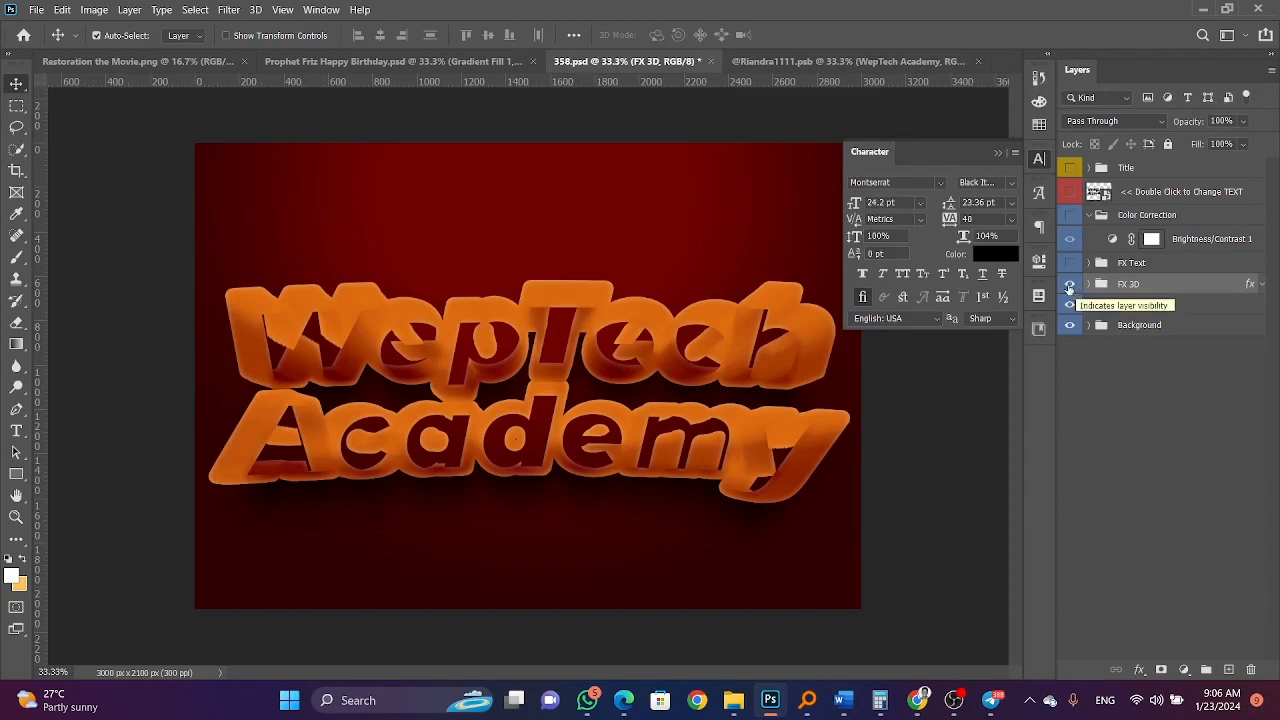
{"action": "left_click", "coordinate": [1069, 288]}
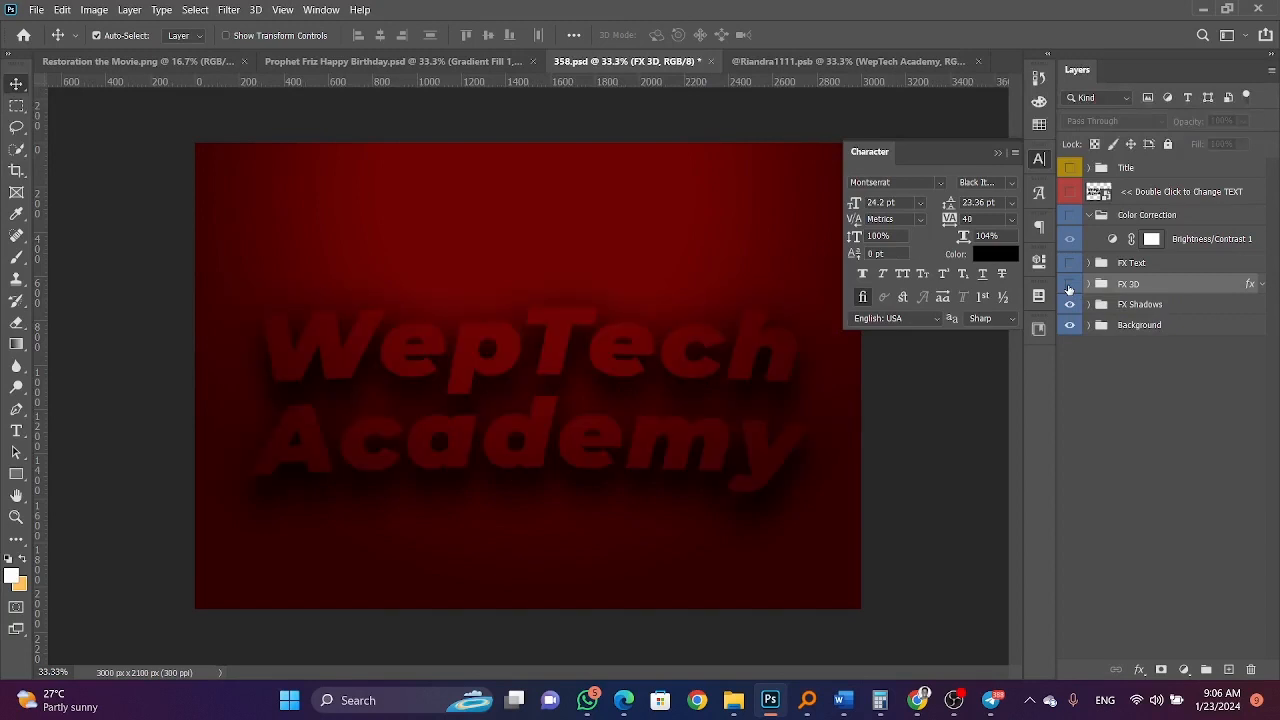
- Isolate the FX Text group by hiding FX Shadows and Background, and restore the visibility of all hidden FX and Background groups
{"action": "left_click", "coordinate": [1069, 264]}
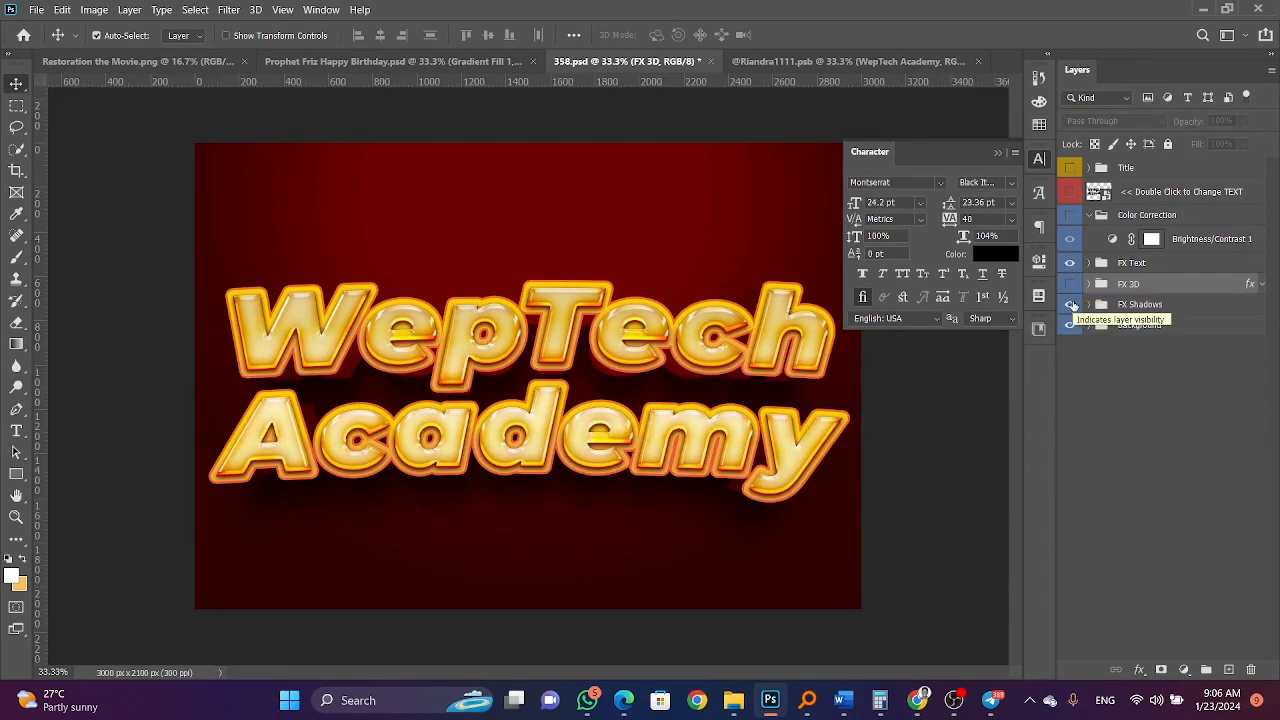
{"action": "left_click", "coordinate": [1070, 304]}
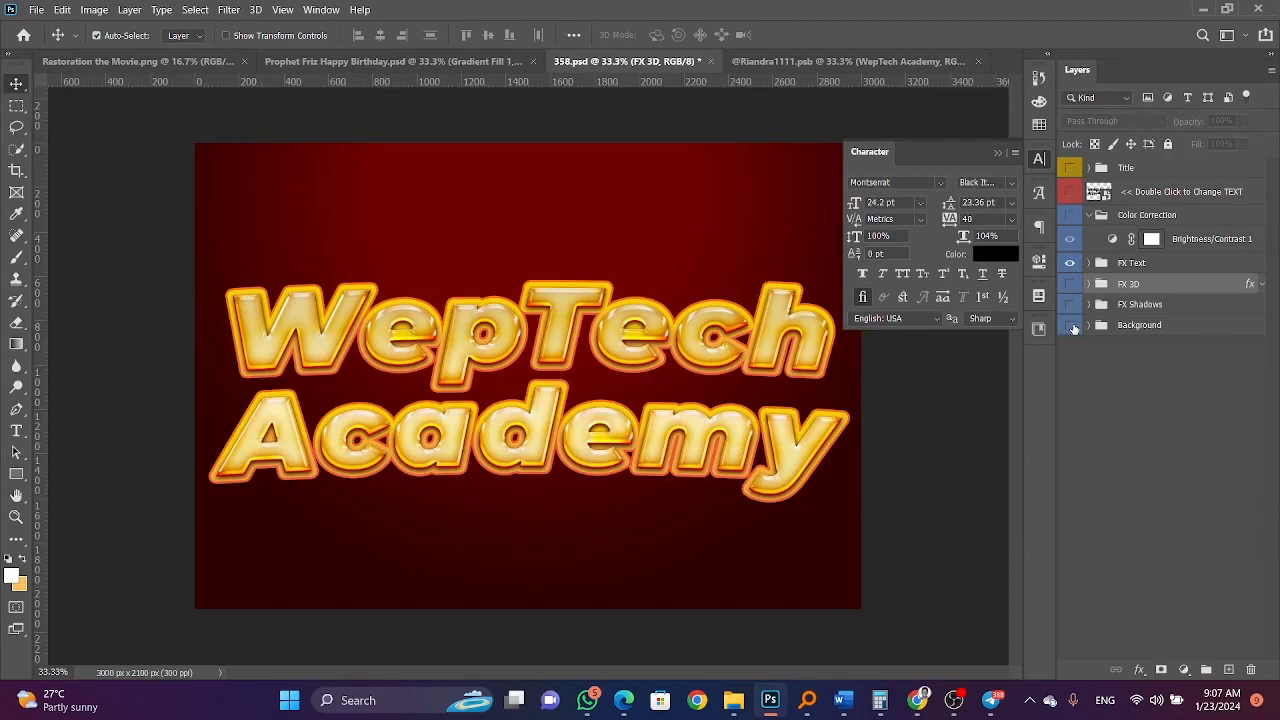
{"action": "left_click", "coordinate": [1071, 325]}
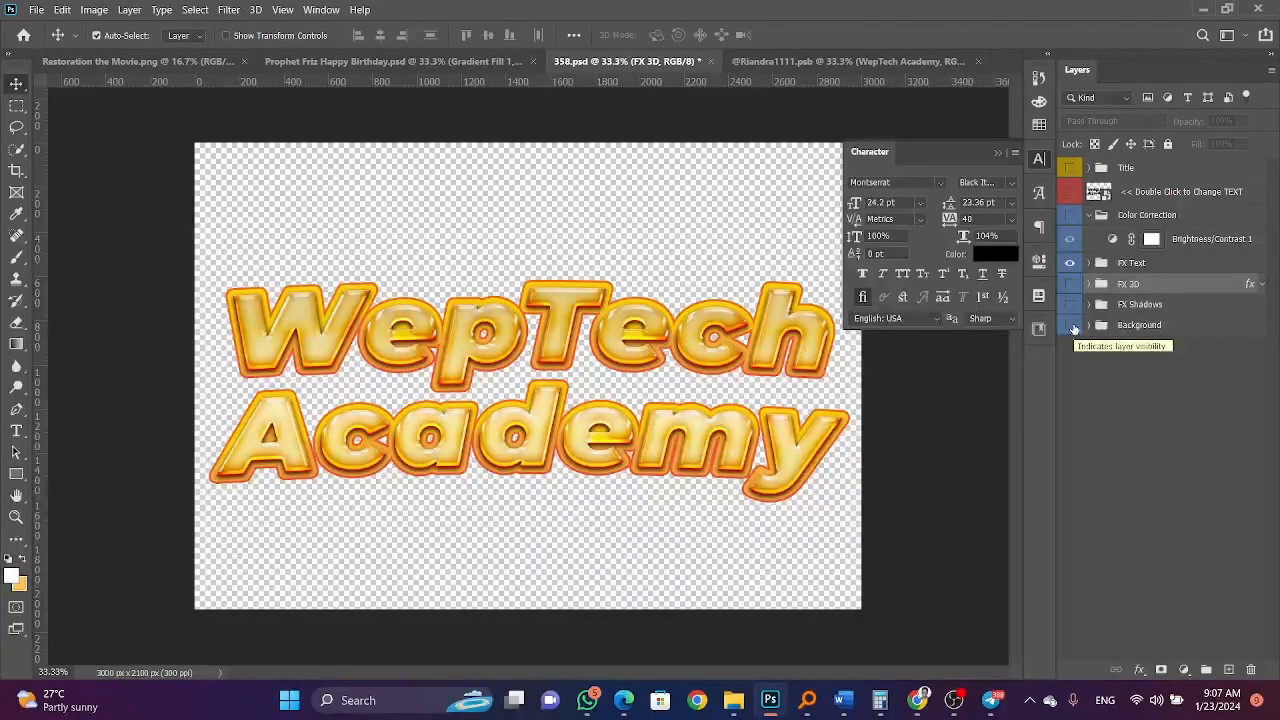
{"action": "left_click", "coordinate": [1071, 325]}
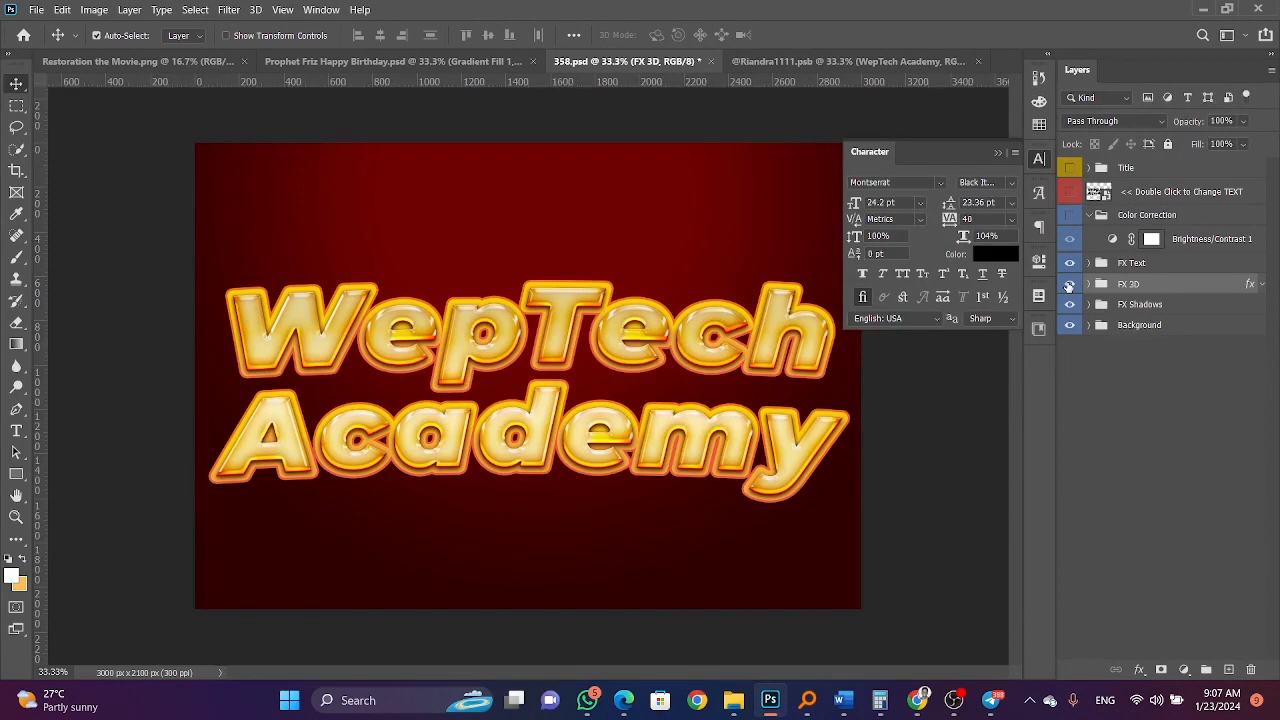
{"action": "left_click", "coordinate": [1069, 285]}
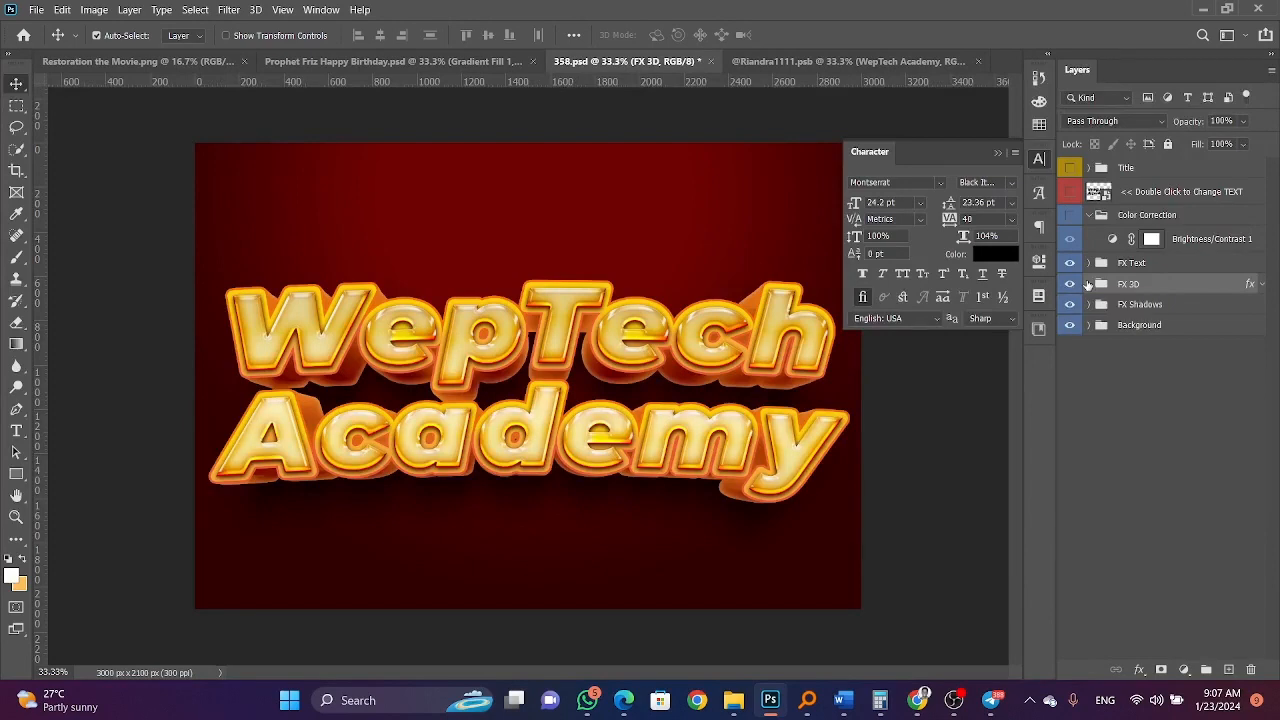
- Expand the FX 3D group and hide its layers from 3D up to 3D copy 16
{"action": "left_click", "coordinate": [1088, 285]}
{"action": "left_click", "coordinate": [1088, 285]}
{"action": "left_click", "coordinate": [1088, 285]}
{"action": "scroll", "coordinate": [1080, 420], "scroll_direction": "down", "scroll_amount": 5}
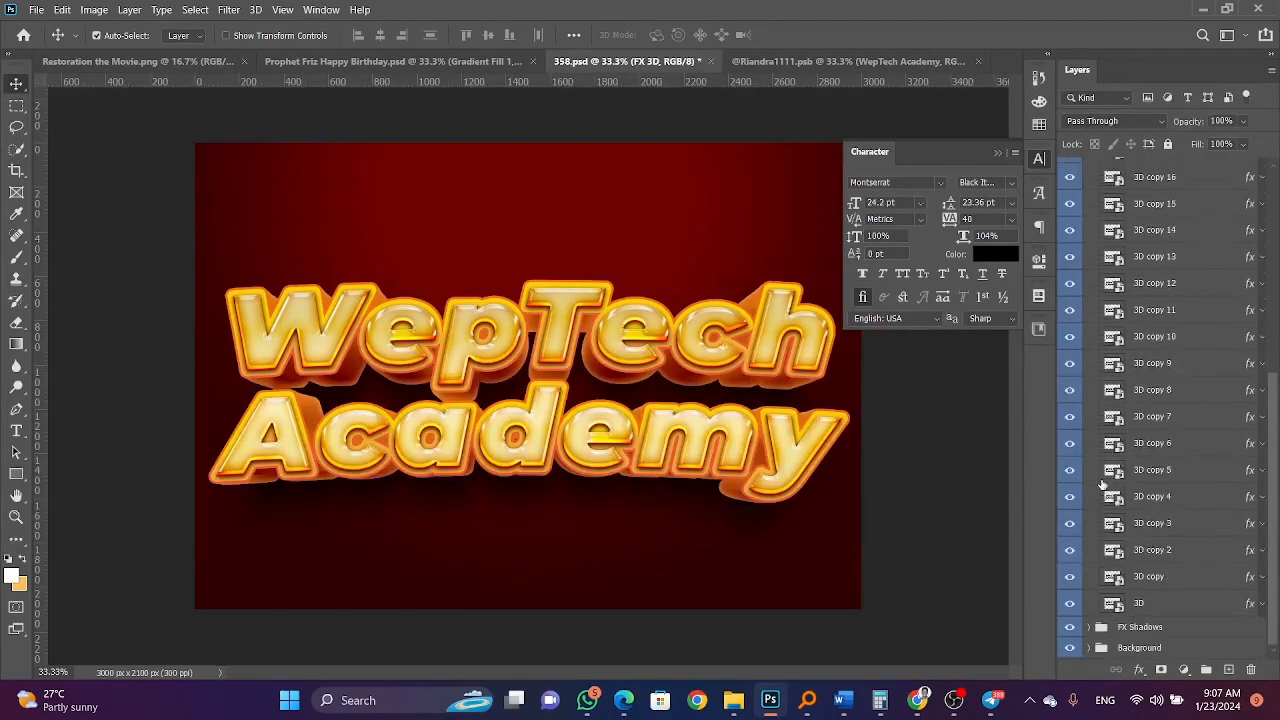
{"action": "left_click_drag", "start_coordinate": [1070, 606], "coordinate": [1072, 175]}
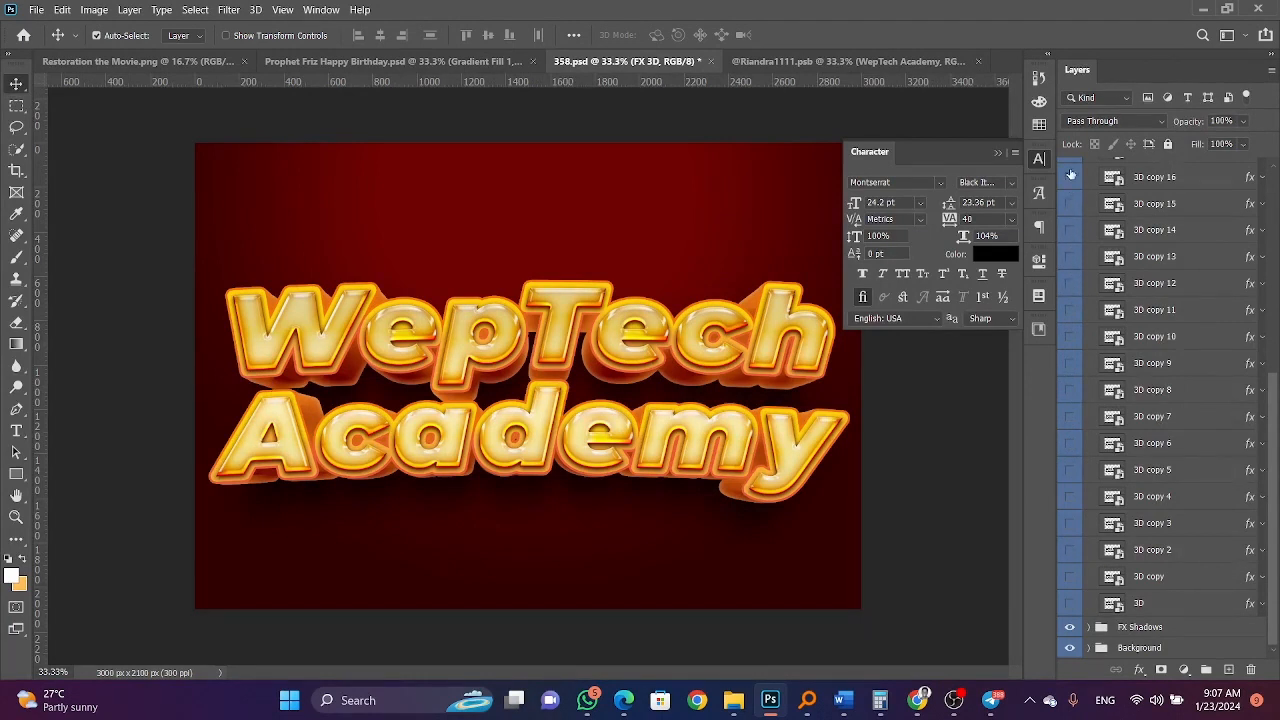
- Restore the visibility of the hidden layers from 3D copy 16 down to 3D, and collapse the FX 3D group
{"action": "scroll", "coordinate": [1100, 448], "scroll_direction": "up", "scroll_amount": 5}
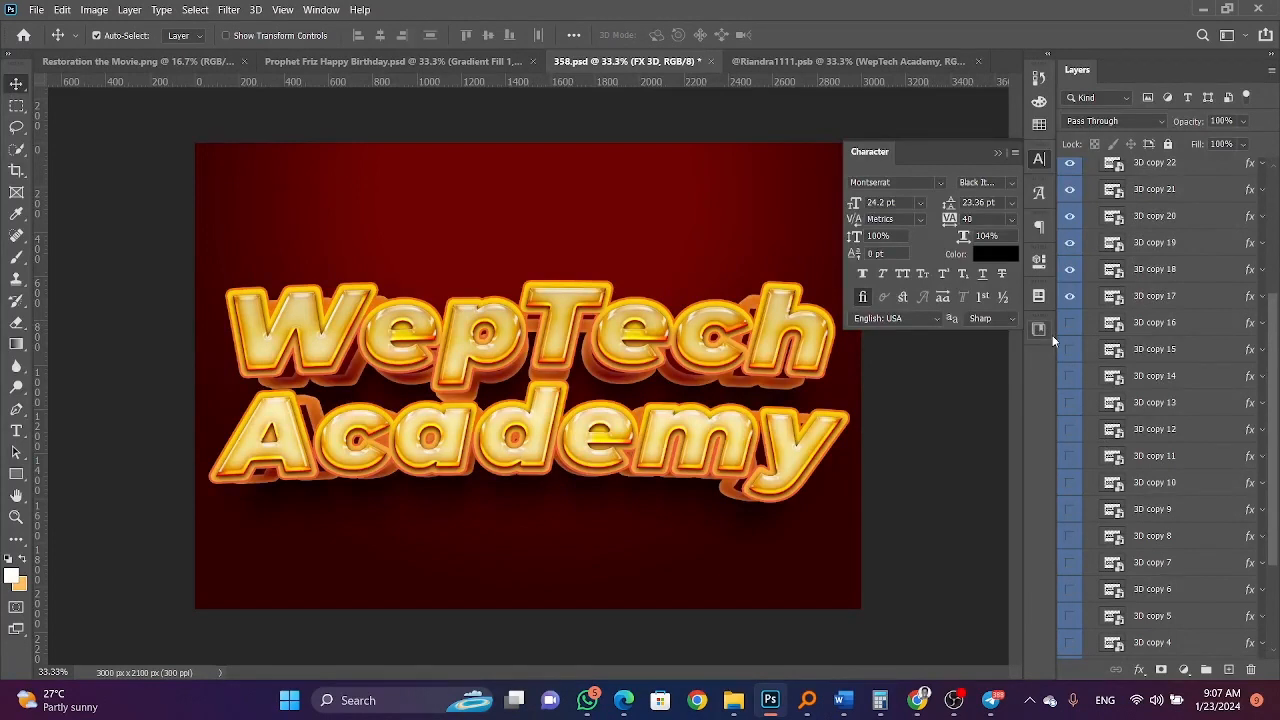
{"action": "key", "text": "ctrl+z"}
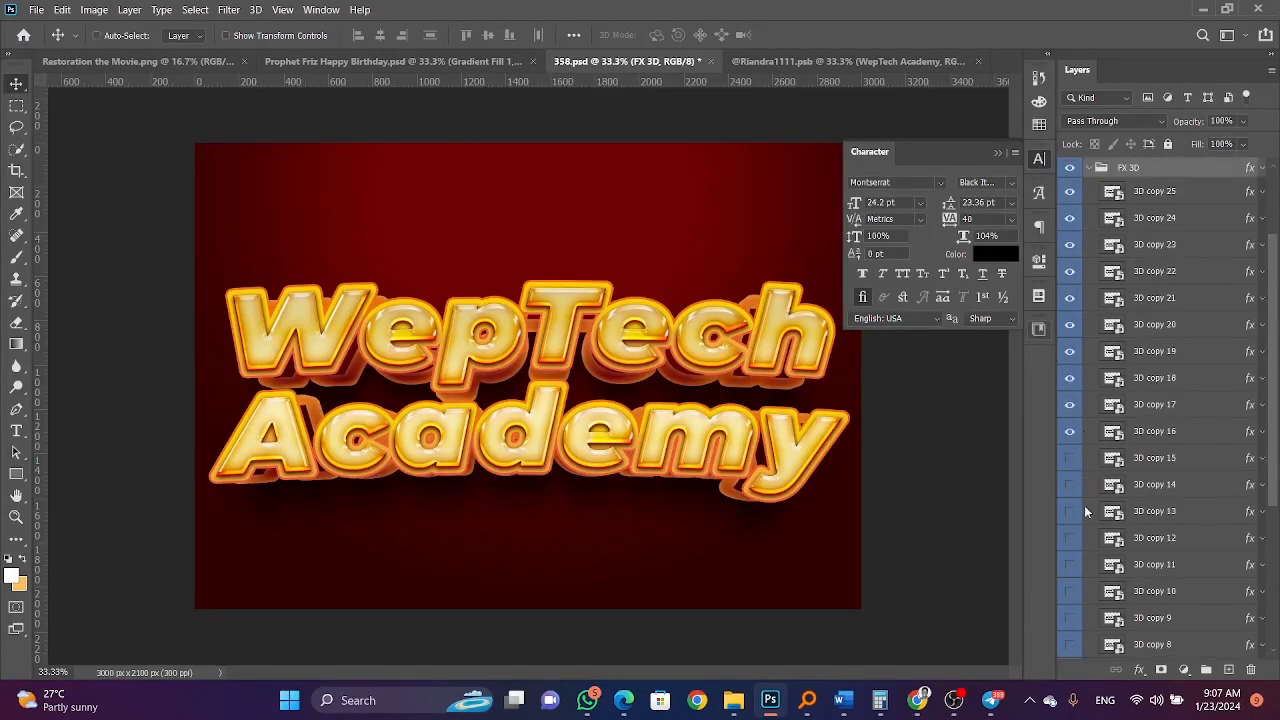
{"action": "key", "text": "ctrl+z"}
{"action": "scroll", "coordinate": [1110, 484], "scroll_direction": "down", "scroll_amount": 3}
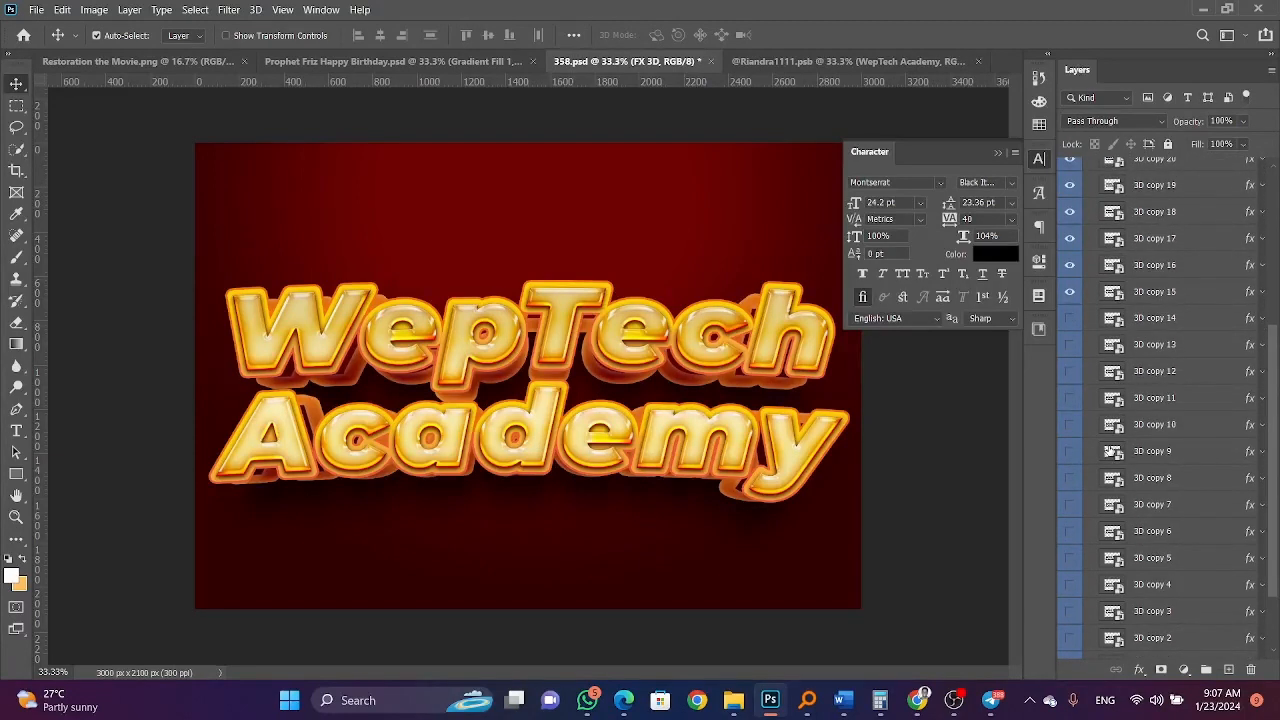
{"action": "scroll", "coordinate": [1100, 445], "scroll_direction": "up", "scroll_amount": 4}
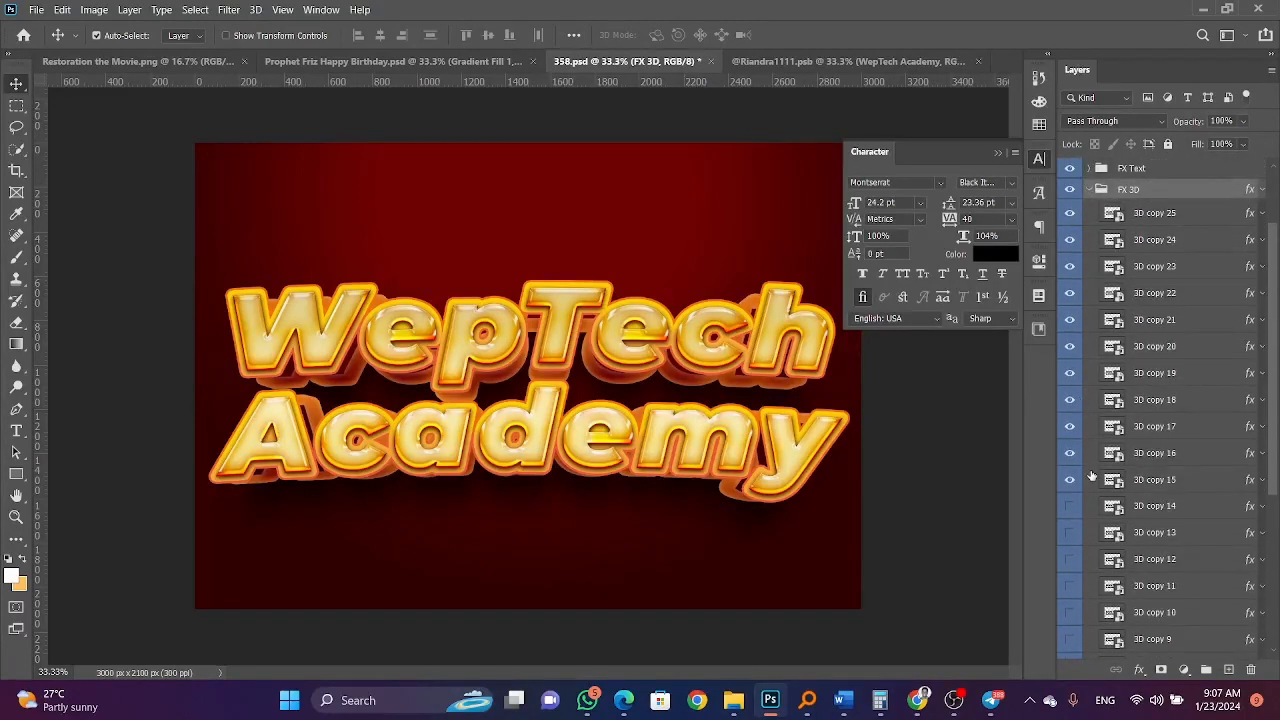
{"action": "scroll", "coordinate": [1092, 476], "scroll_direction": "down", "scroll_amount": 5}
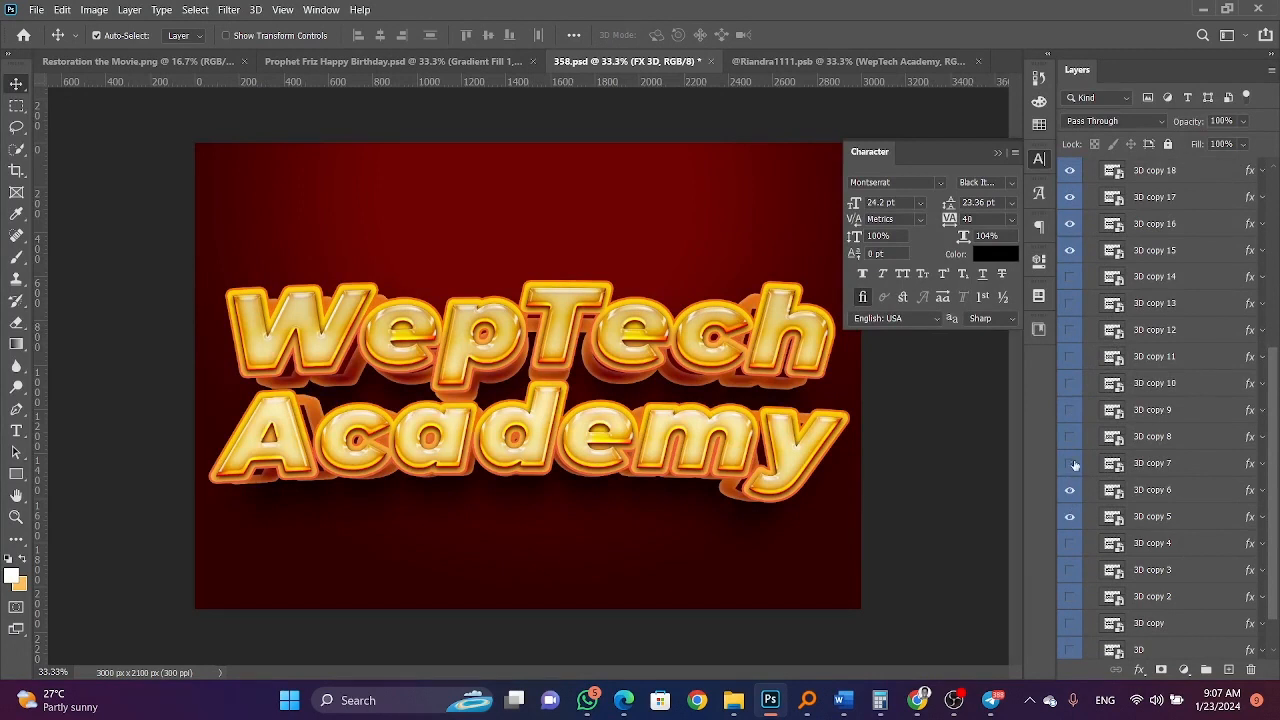
{"action": "left_click_drag", "start_coordinate": [1074, 465], "coordinate": [1070, 278]}
{"action": "scroll", "coordinate": [1068, 545], "scroll_direction": "down", "scroll_amount": 2}
{"action": "left_click", "coordinate": [1070, 552]}
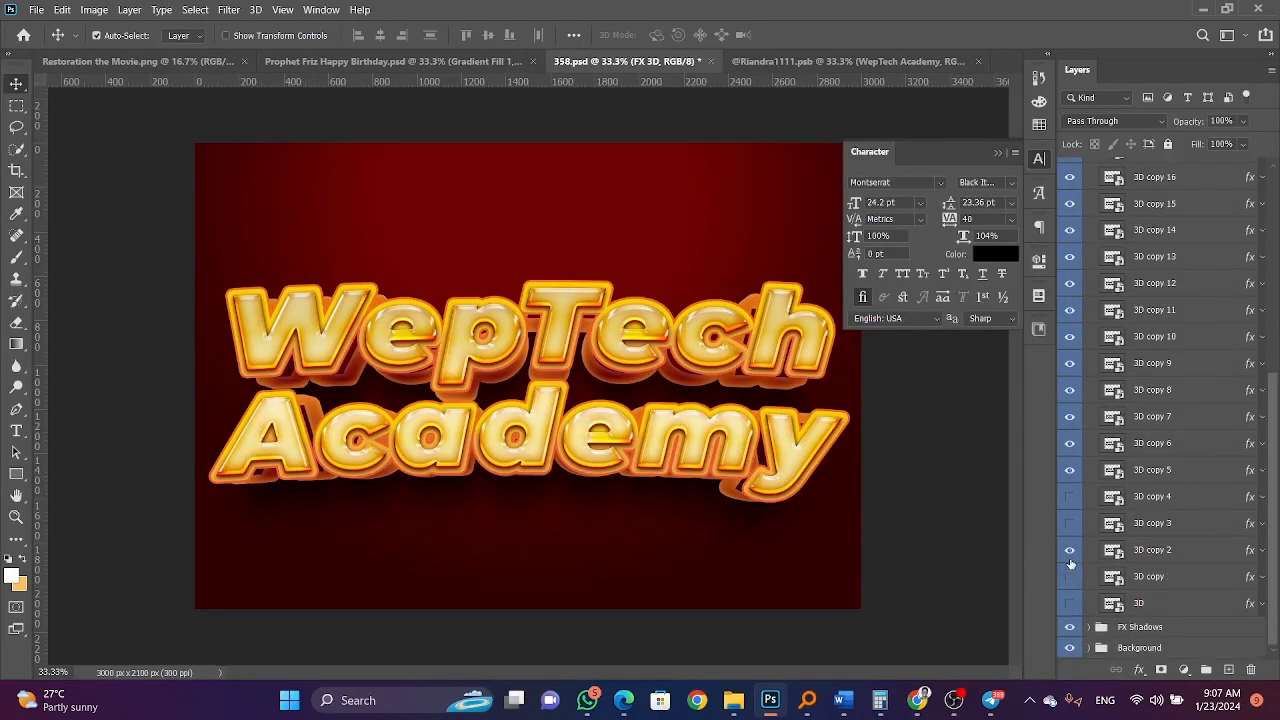
{"action": "left_click_drag", "start_coordinate": [1070, 565], "coordinate": [1068, 500]}
{"action": "scroll", "coordinate": [1165, 385], "scroll_direction": "up", "scroll_amount": 5}
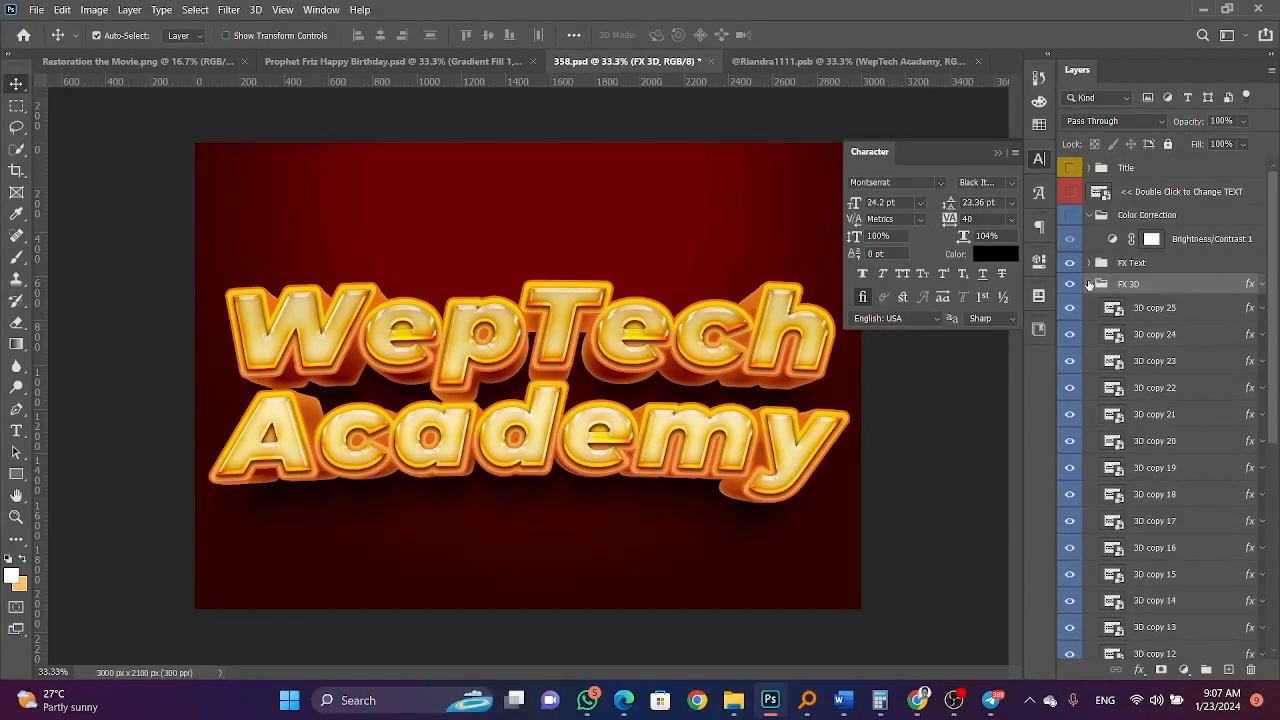
{"action": "left_click", "coordinate": [1089, 284]}
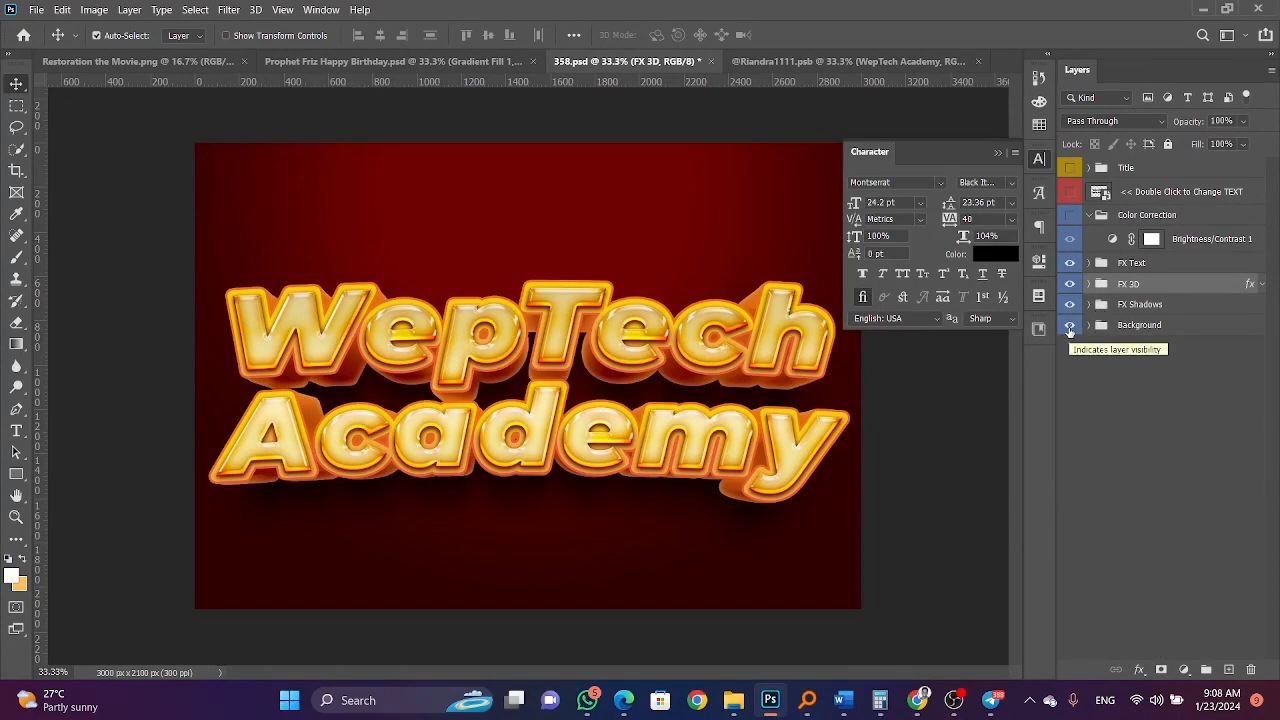
- Collapse the Color Correction group and make it visible again
{"action": "key", "text": "ctrl"}
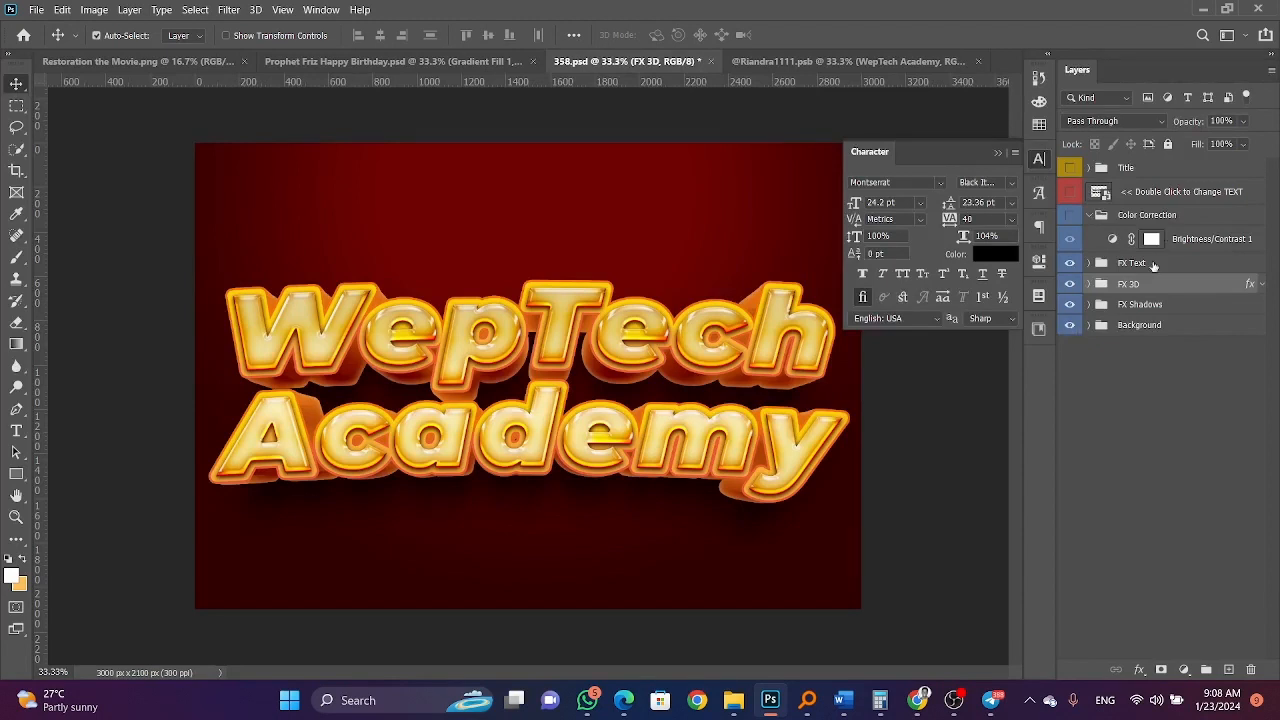
{"action": "left_click", "coordinate": [1104, 218]}
{"action": "left_click", "coordinate": [1091, 218]}
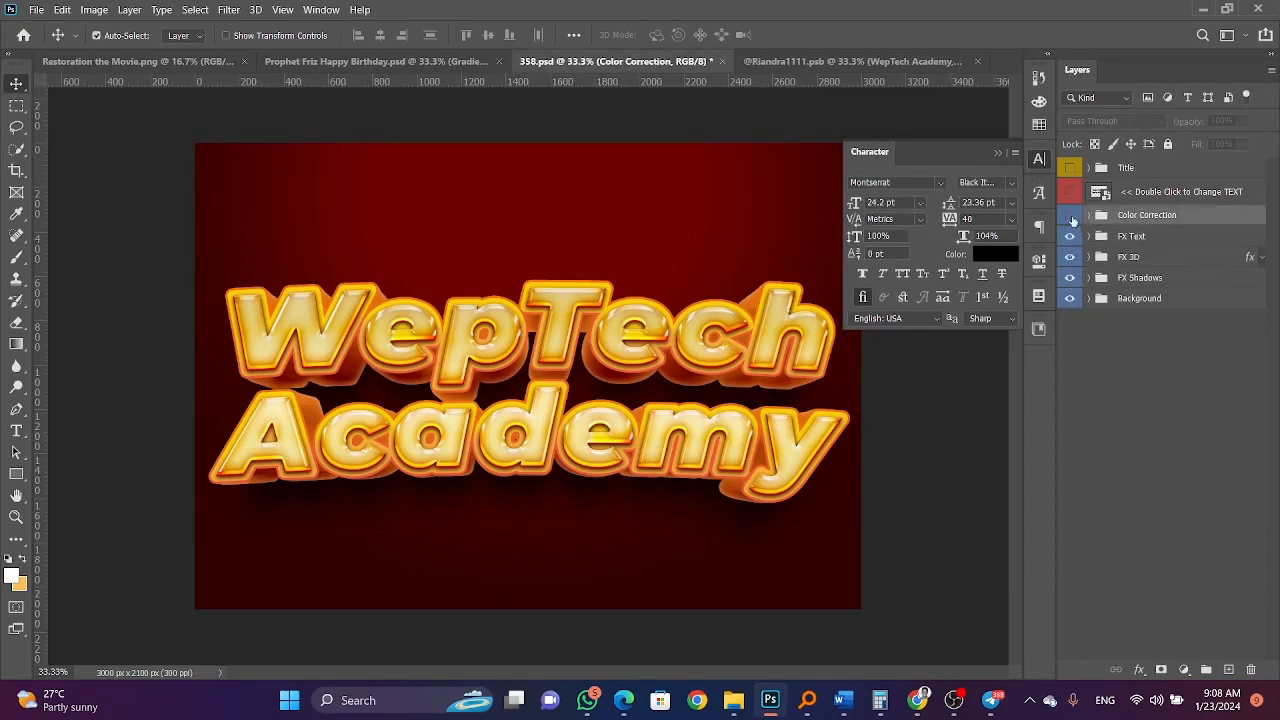
{"action": "left_click", "coordinate": [1070, 215]}
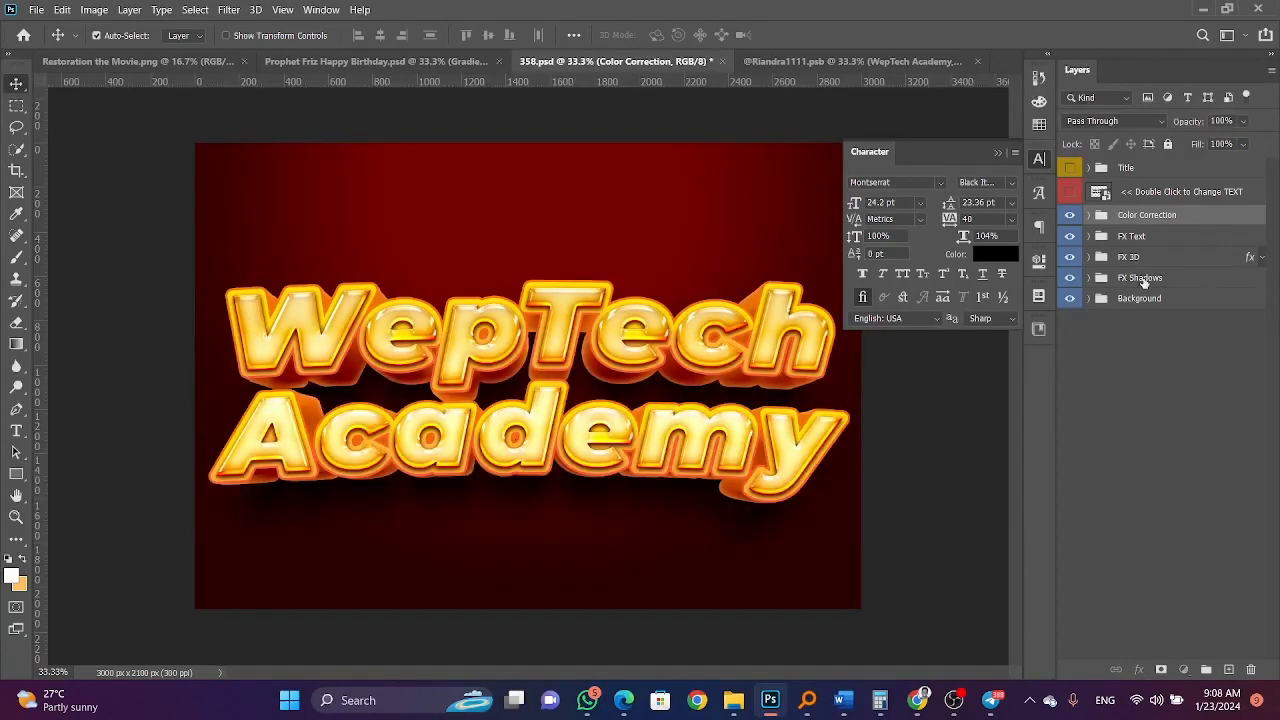
- Merge the Color Correction, FX Text, FX 3D and FX Shadows groups into one layer, and hide the Background group
{"action": "left_click", "coordinate": [1145, 281], "text": "shift"}
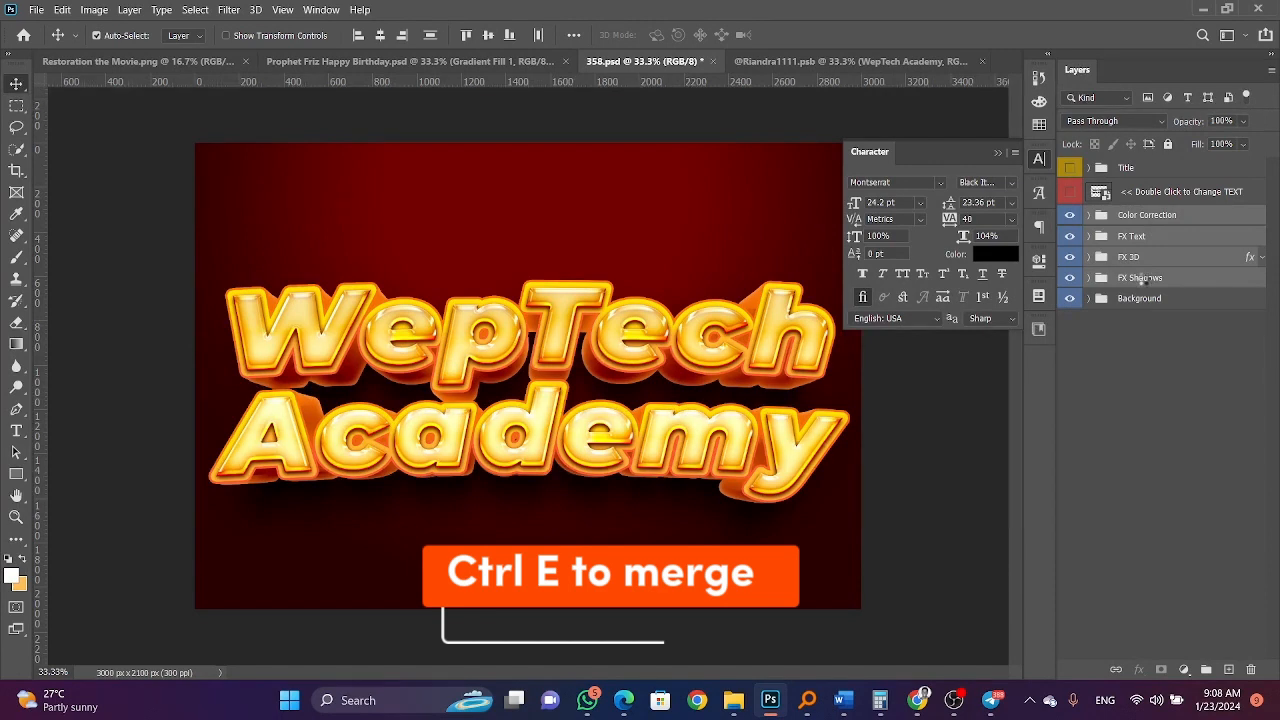
{"action": "key", "text": "ctrl+e"}
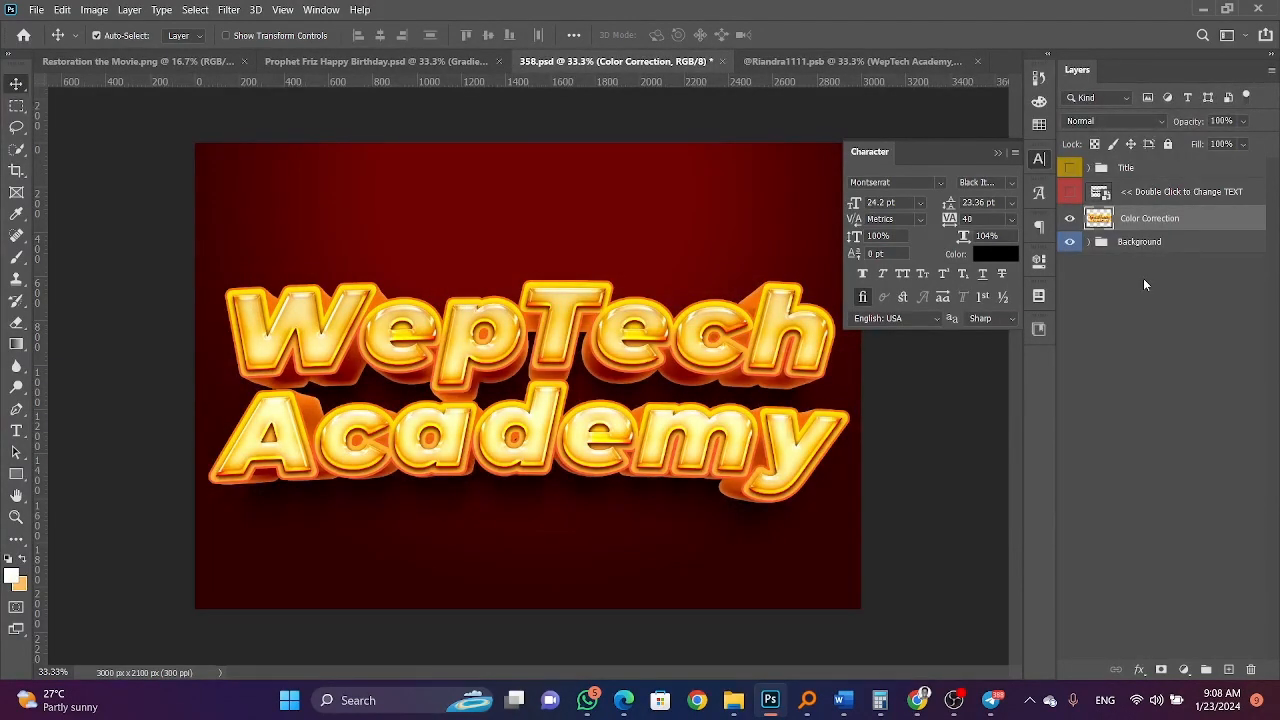
{"action": "left_click", "coordinate": [1069, 241]}
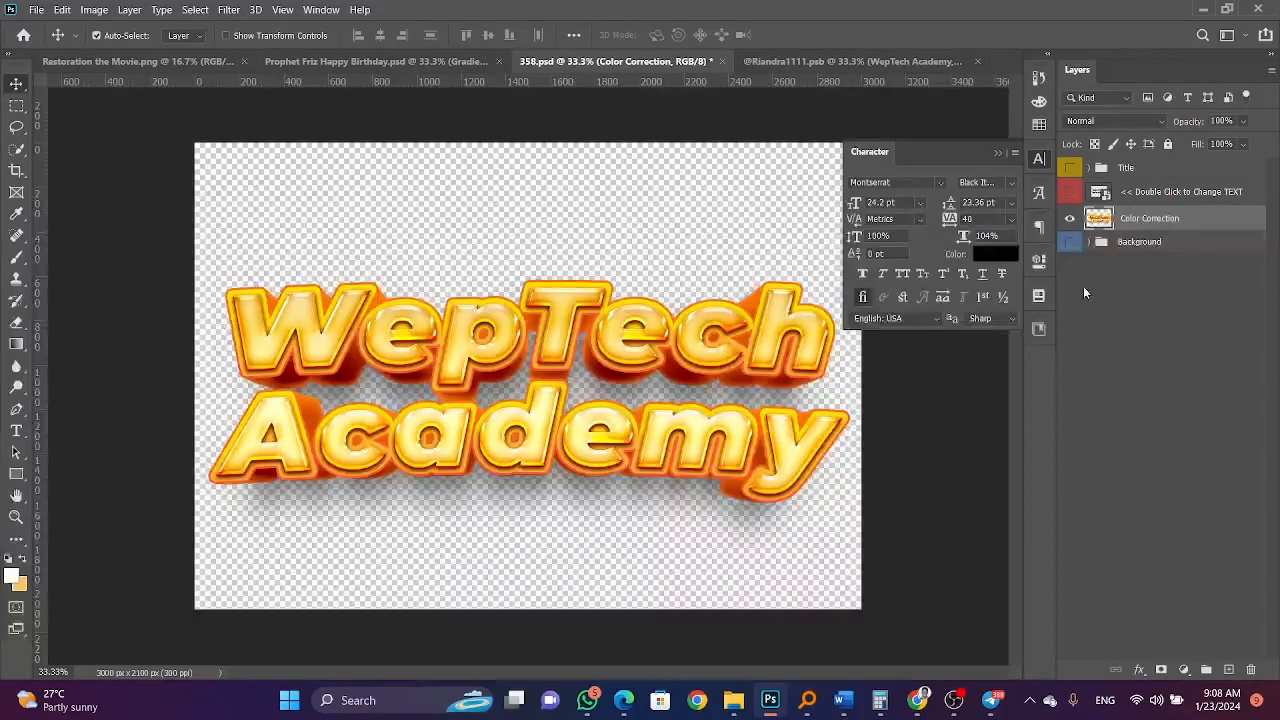
- Convert the merged Color Correction layer to a Smart Object, and copy it into the open .psb text document before returning to 358.psd
{"action": "right_click", "coordinate": [1234, 221]}
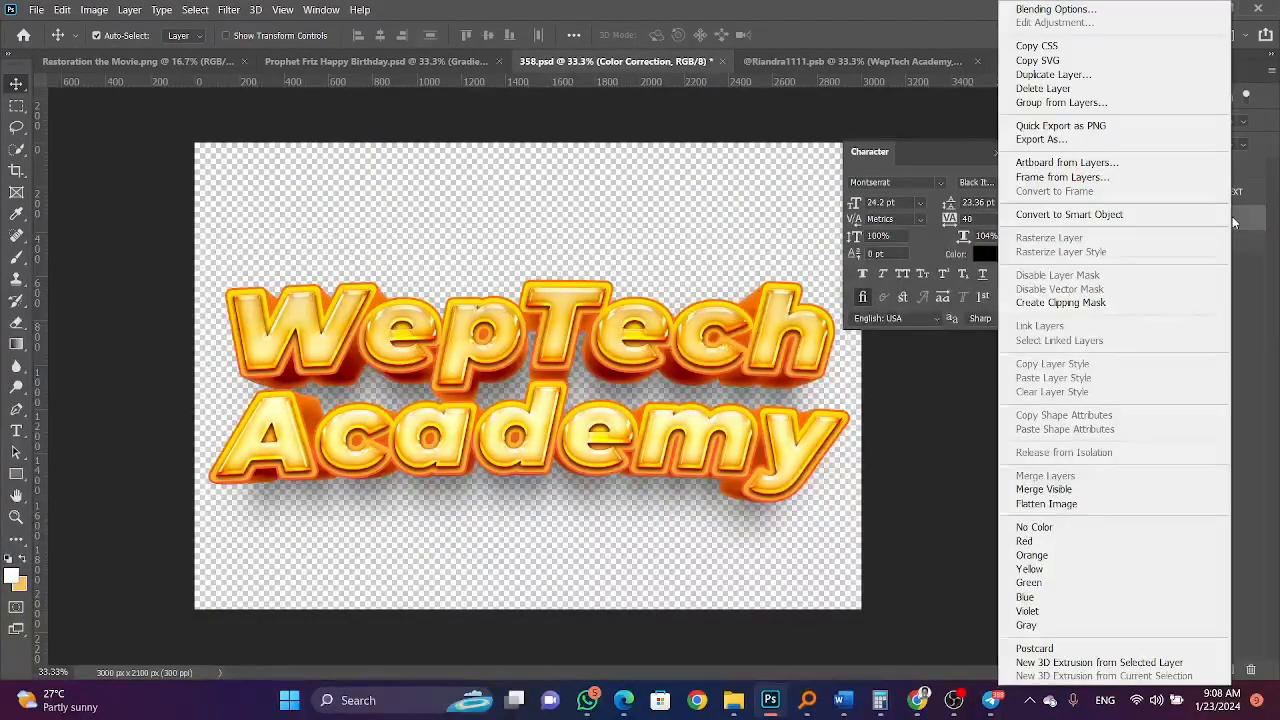
{"action": "left_click", "coordinate": [1125, 216]}
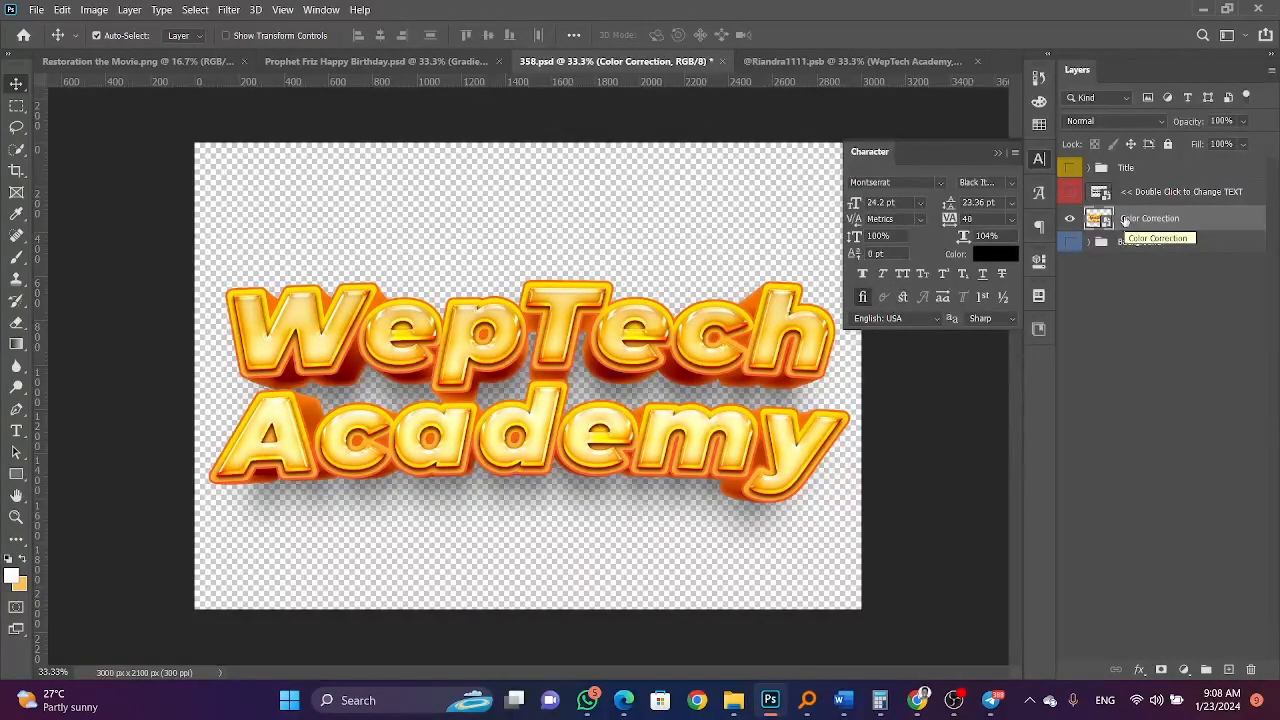
{"action": "left_click_drag", "start_coordinate": [472, 370], "coordinate": [295, 110]}
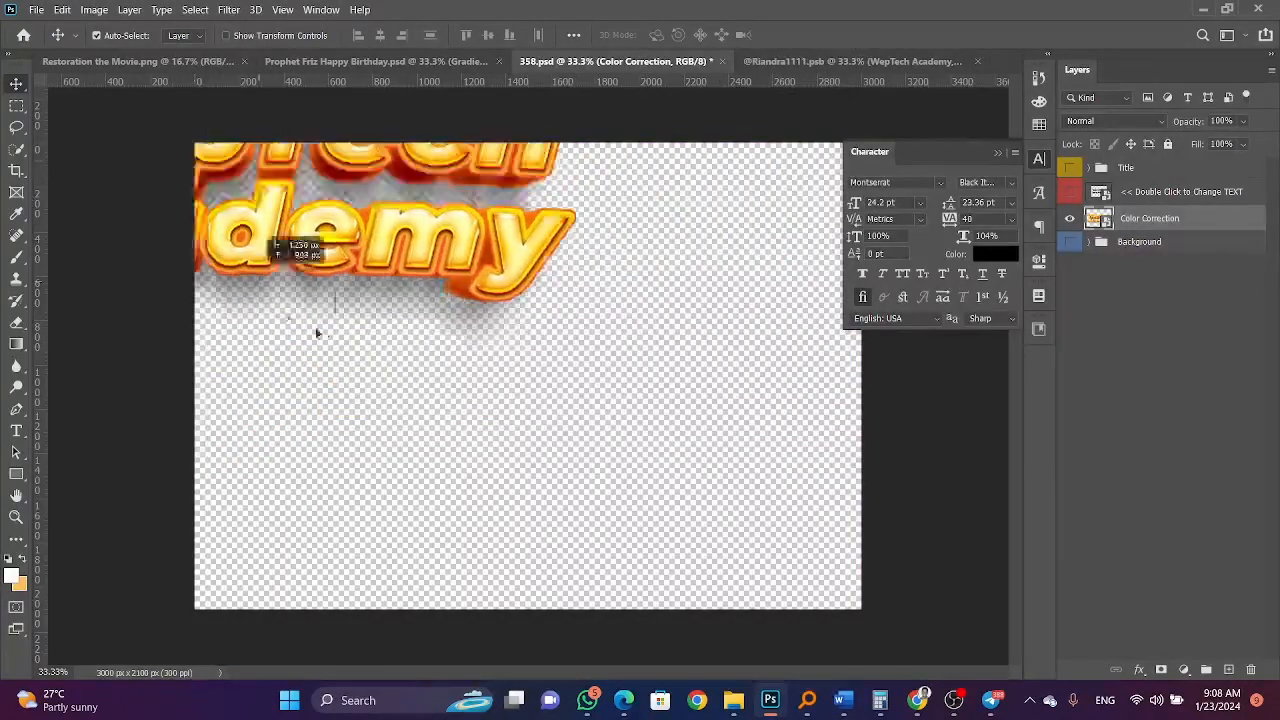
{"action": "left_click_drag", "start_coordinate": [316, 333], "coordinate": [530, 410]}
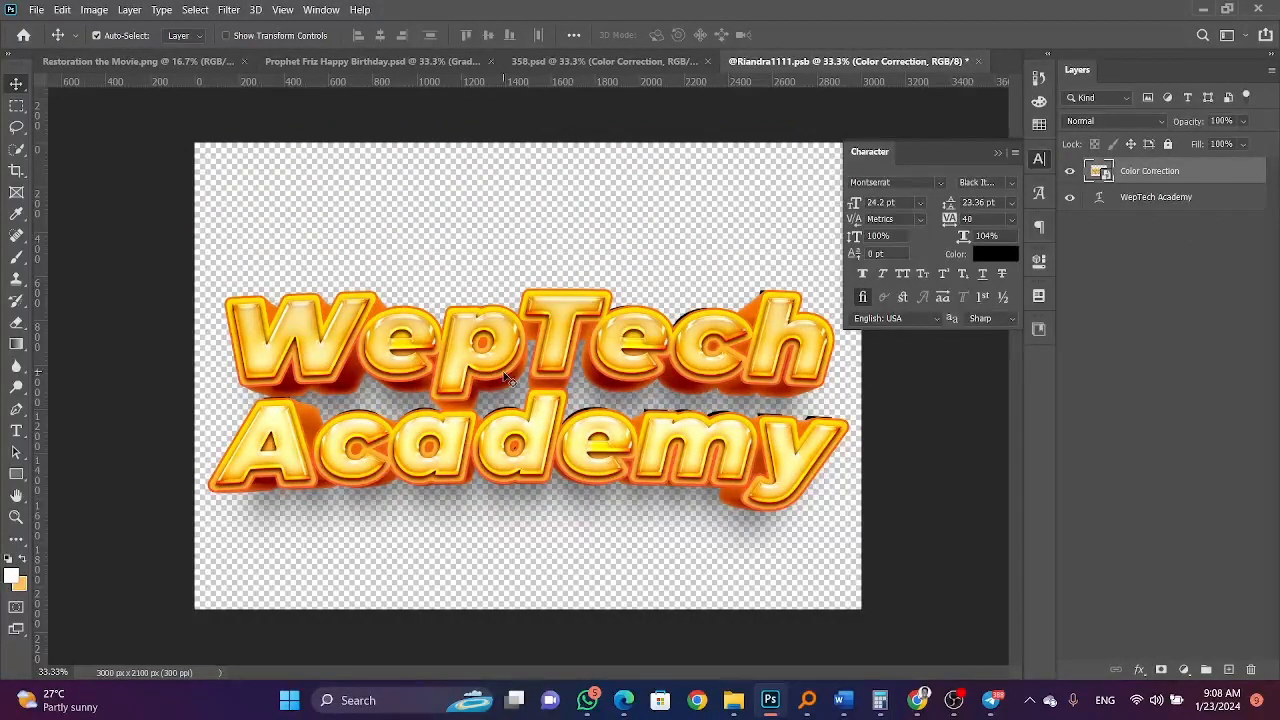
{"action": "left_click", "coordinate": [550, 62]}
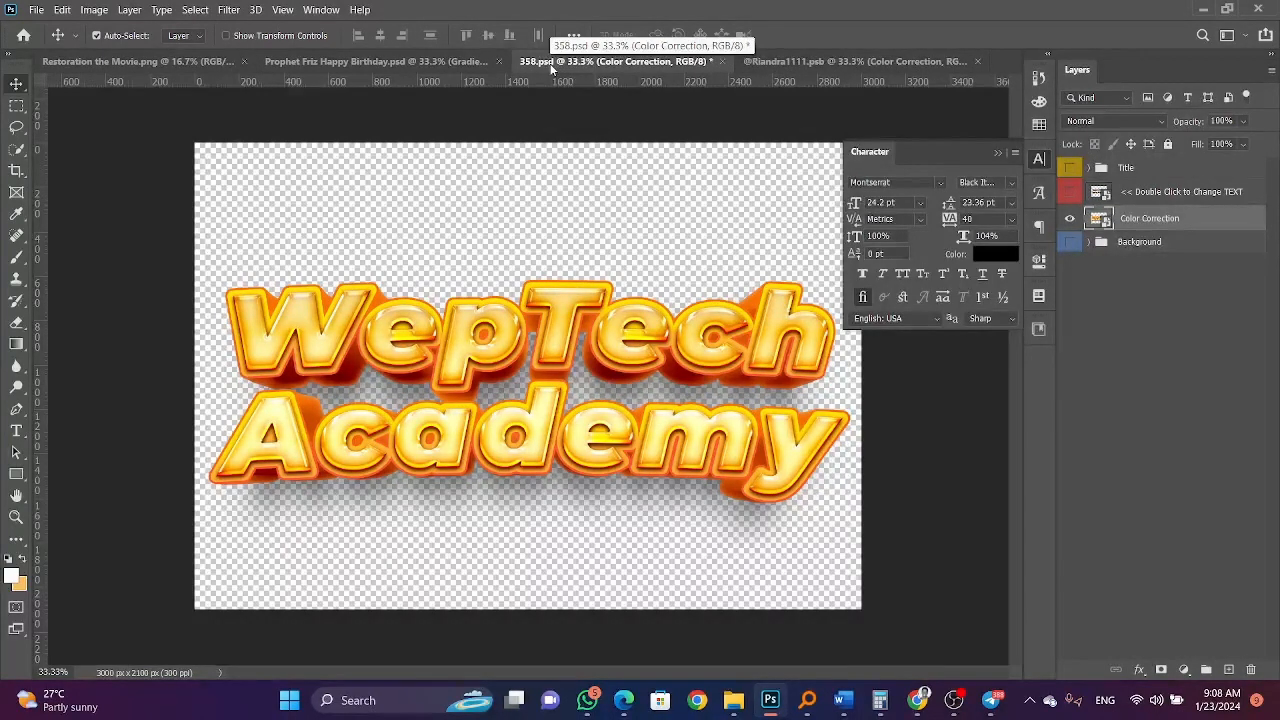
- Switch to Chrome and open freepik.com in a new browser tab
{"action": "left_click", "coordinate": [917, 700]}
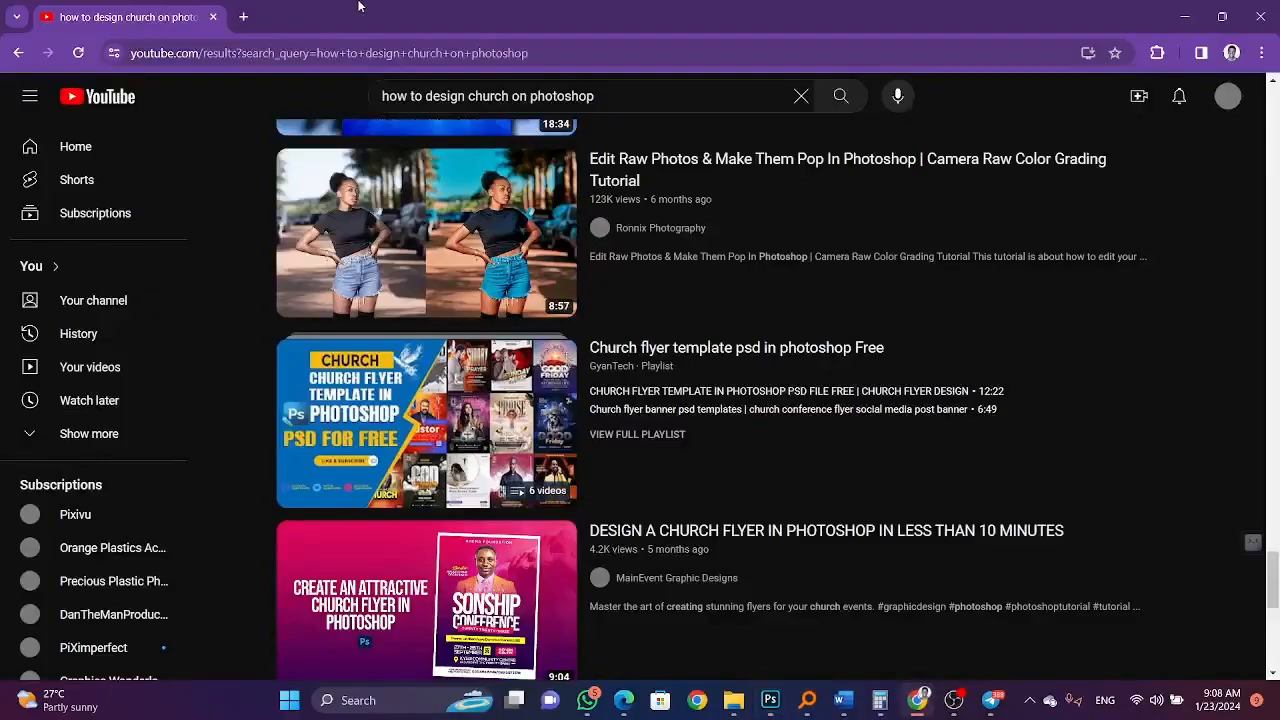
{"action": "left_click", "coordinate": [243, 18]}
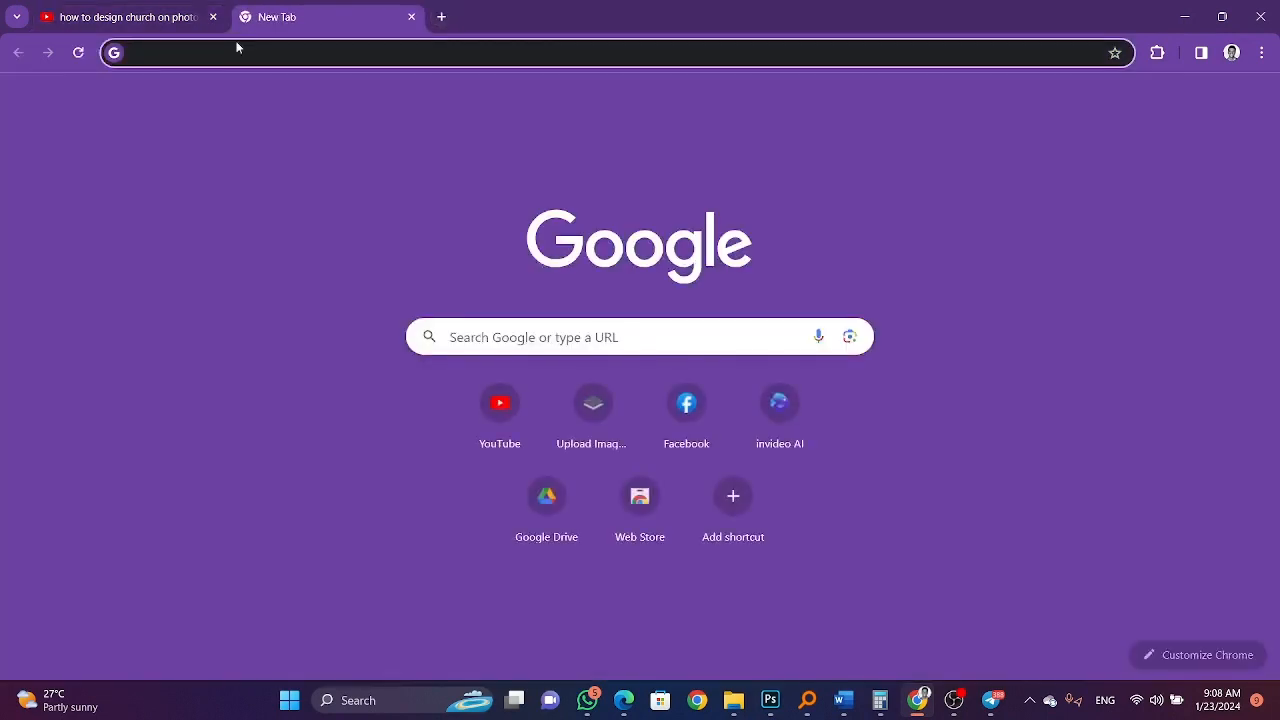
{"action": "type", "text": "free"}
{"action": "key", "text": "Return"}
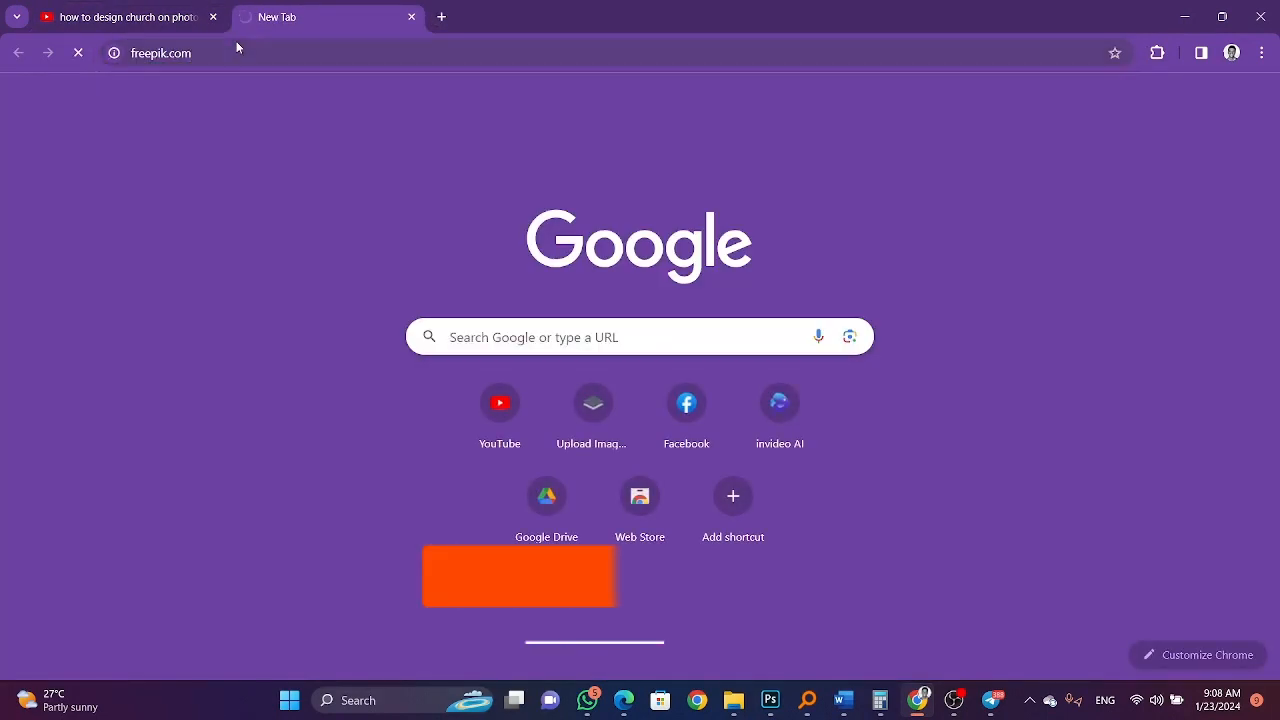
- Search Google for "graphics family" in another new tab
{"action": "left_click", "coordinate": [441, 17]}
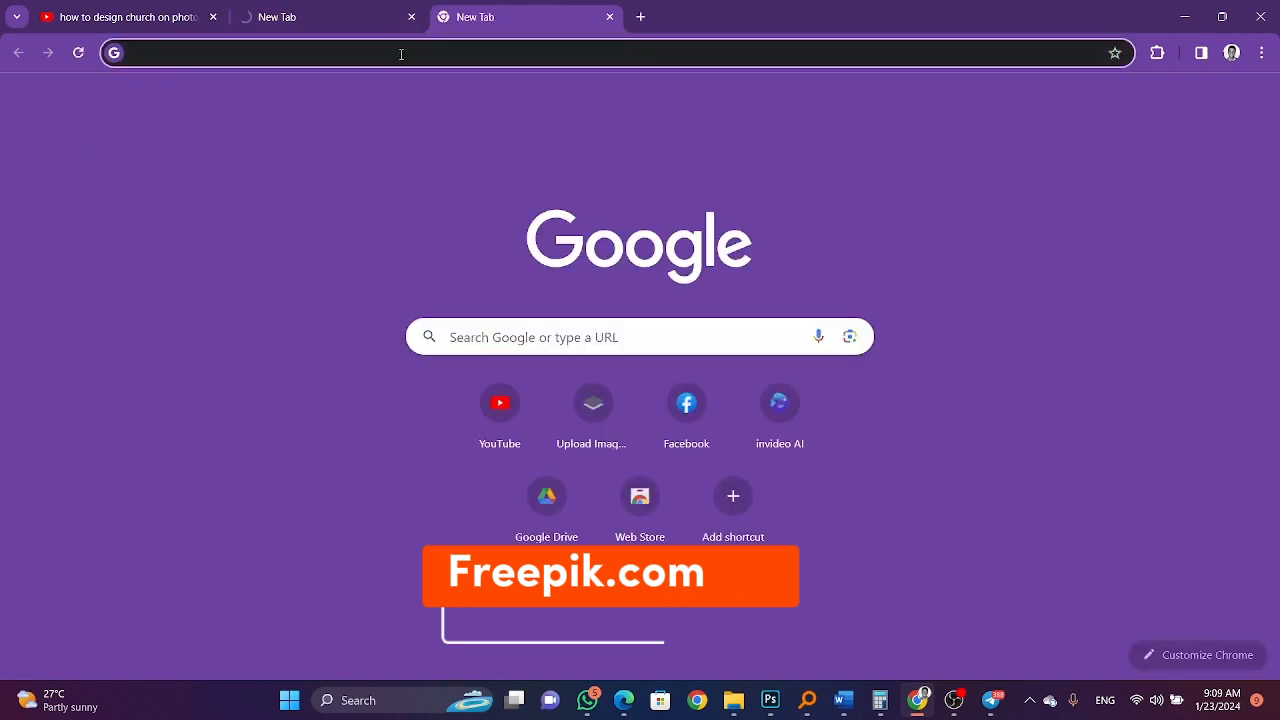
{"action": "type", "text": "gra"}
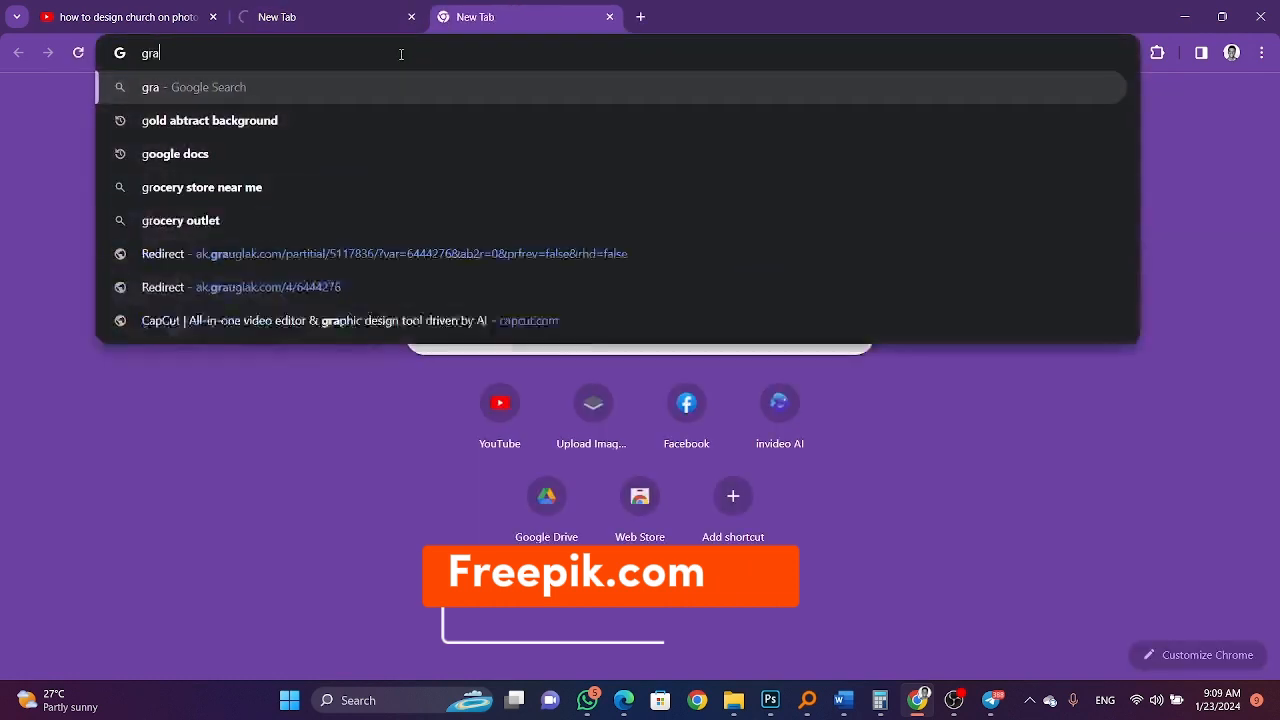
{"action": "type", "text": "phics family"}
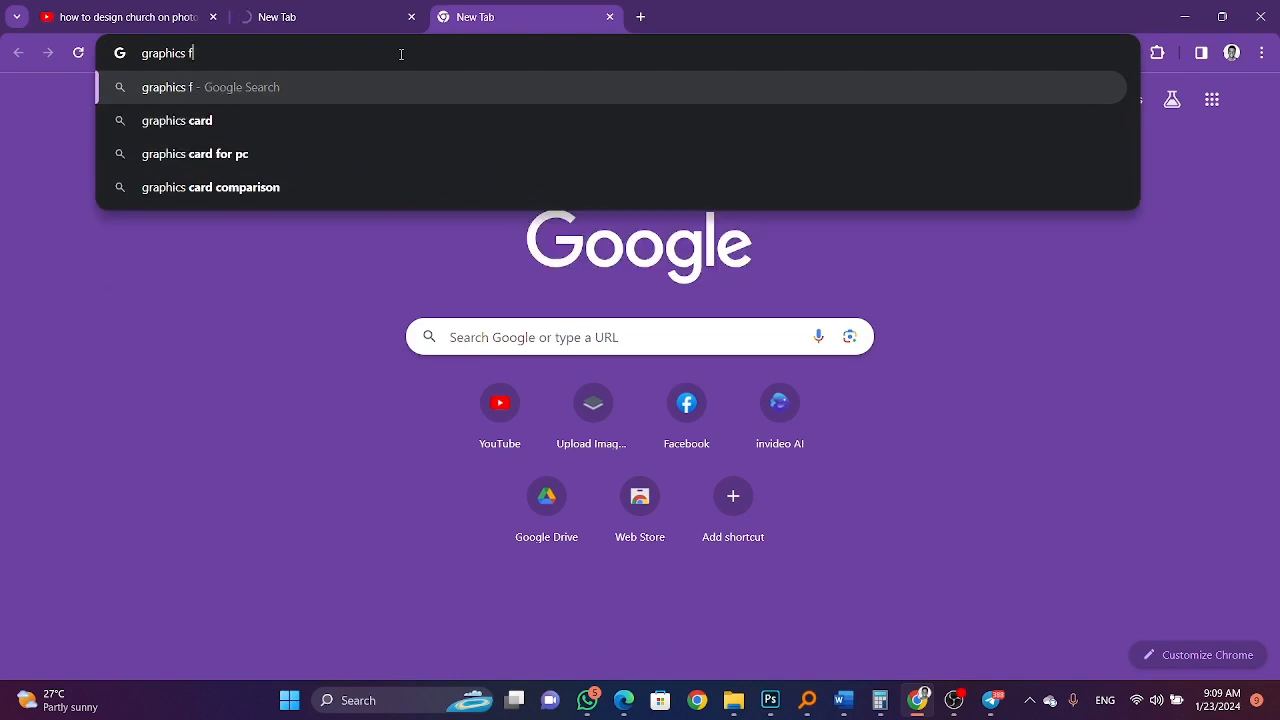
{"action": "key", "text": "Return"}
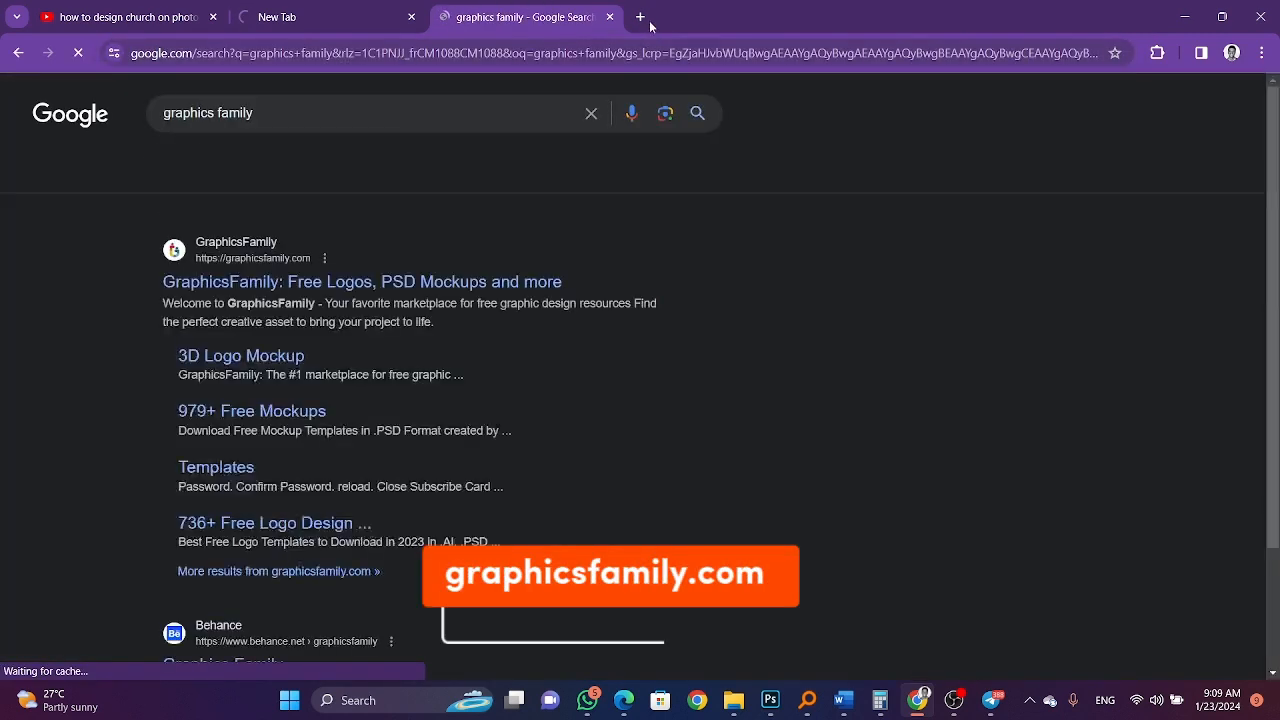
- Search Google for "gold 3d mockup" in a separate new tab
{"action": "left_click", "coordinate": [640, 17]}
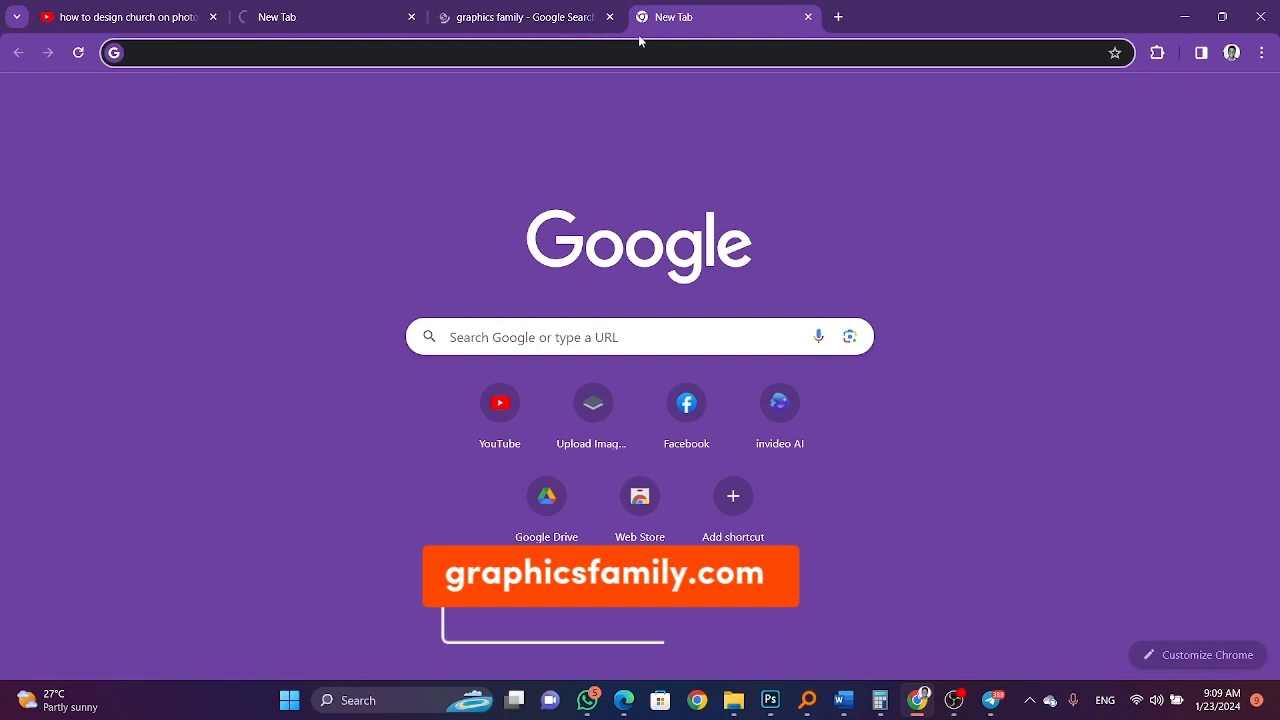
{"action": "type", "text": "gold"}
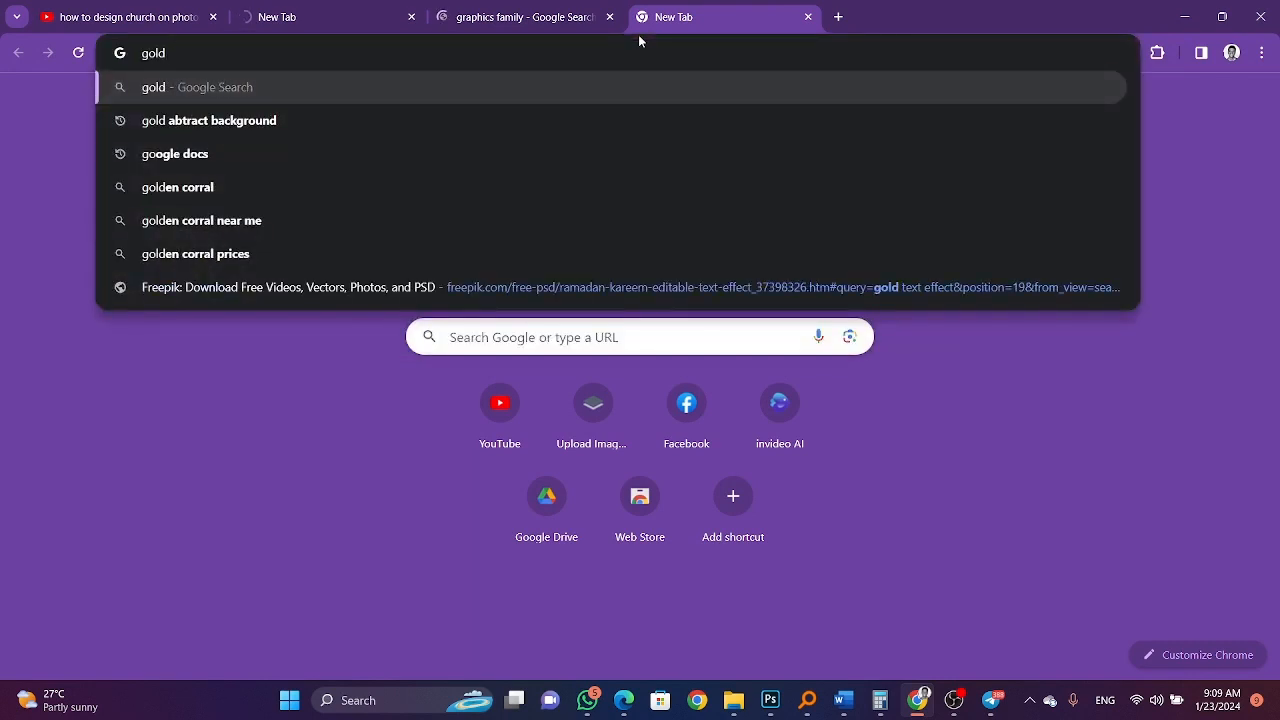
{"action": "type", "text": " 3d mockup"}
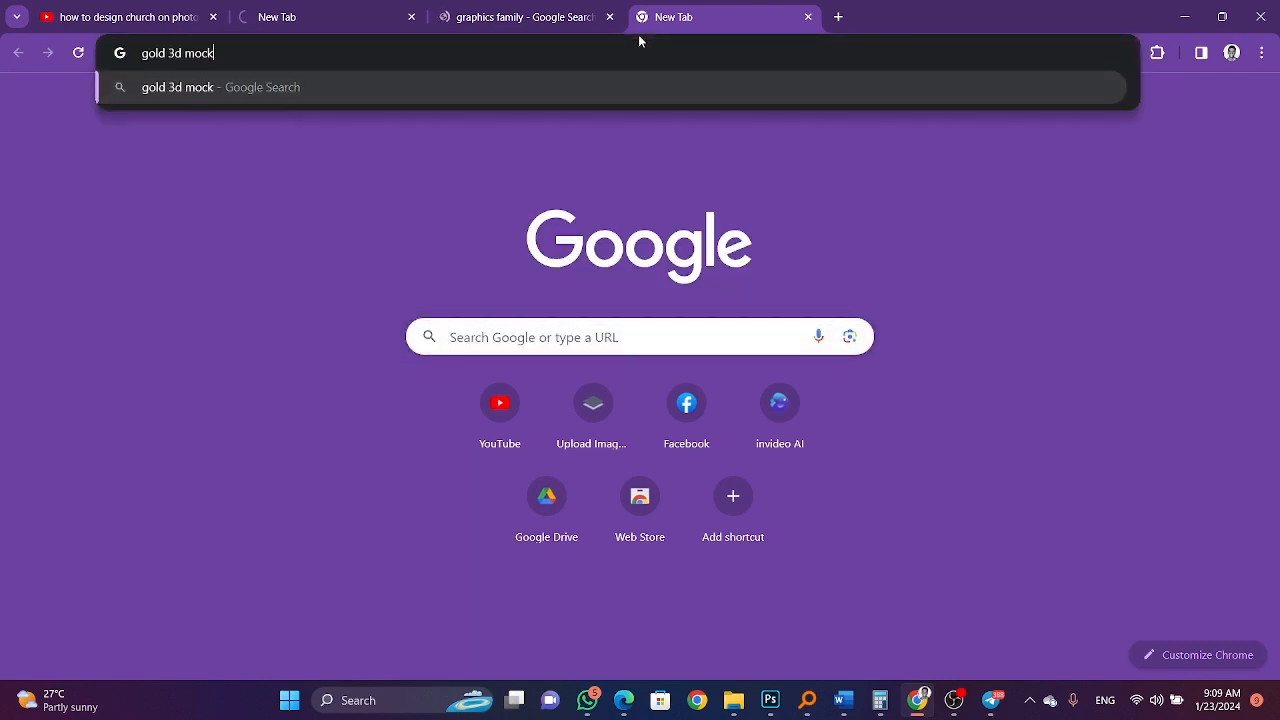
{"action": "key", "text": "Return"}
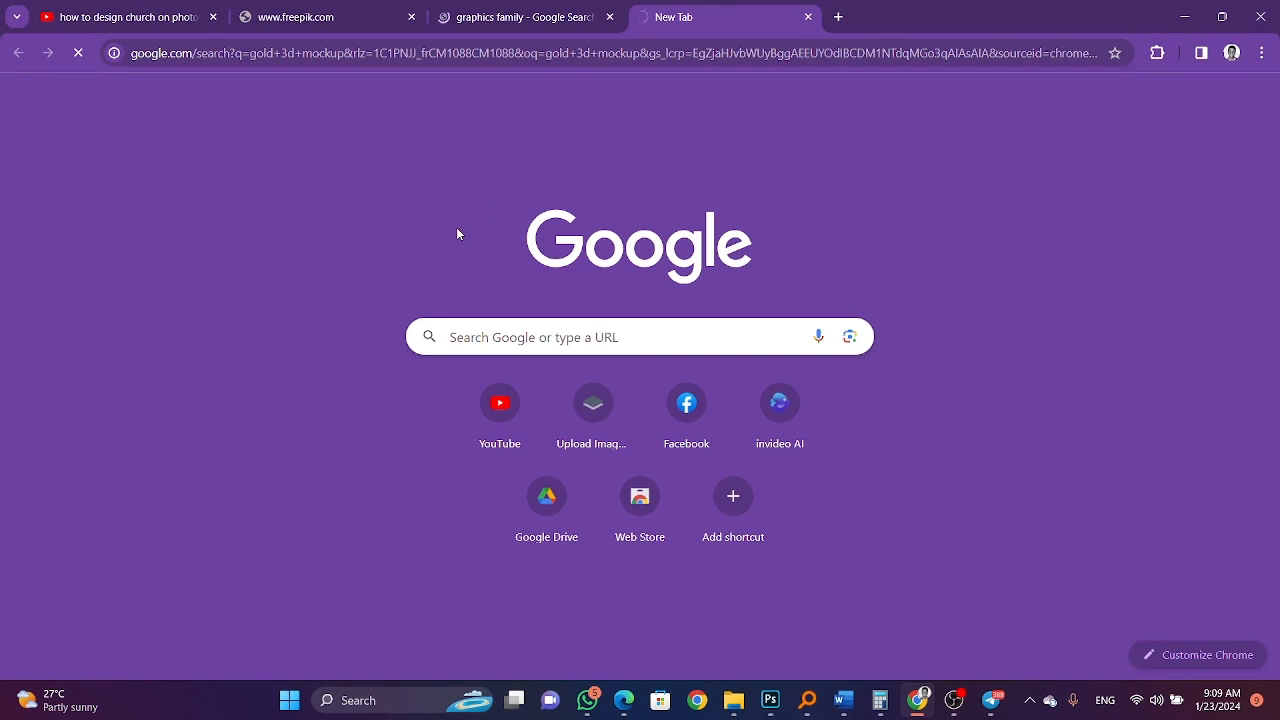
- Look through the "graphics family" search results and open the graphicsfamily.com homepage
{"action": "left_click", "coordinate": [270, 14]}
{"action": "left_click", "coordinate": [468, 14]}
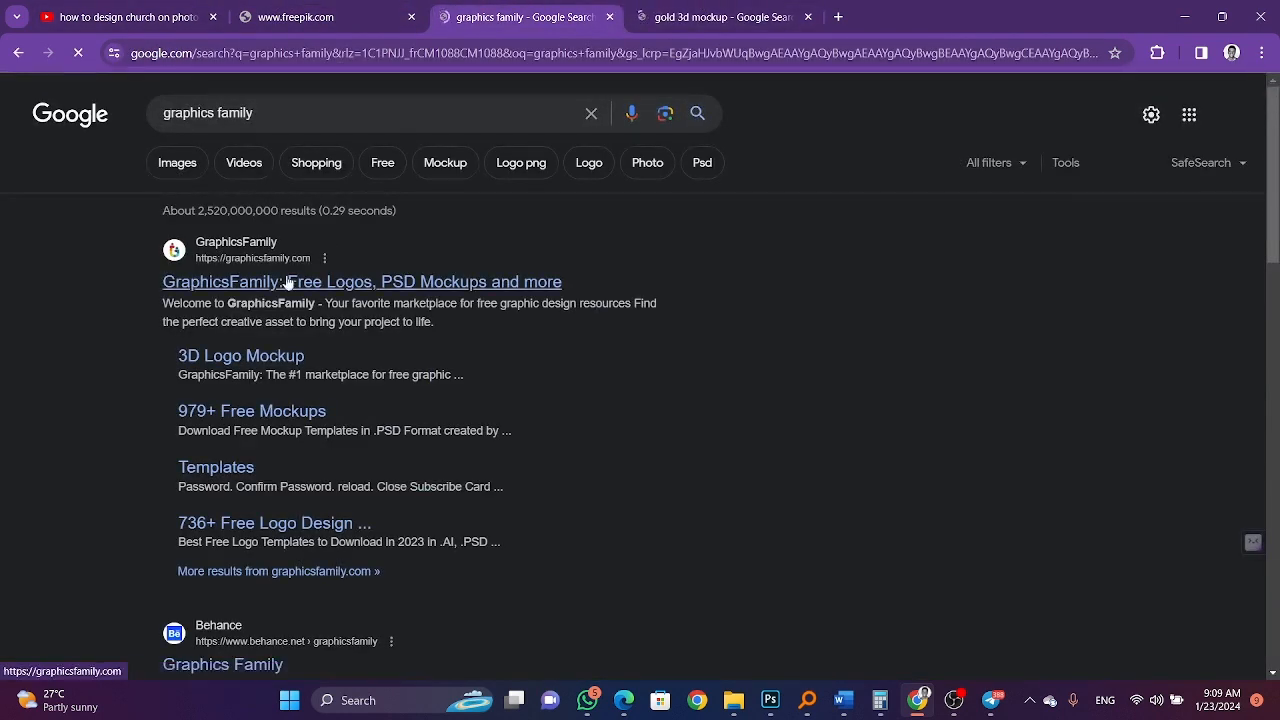
{"action": "scroll", "coordinate": [282, 287], "scroll_direction": "down", "scroll_amount": 5}
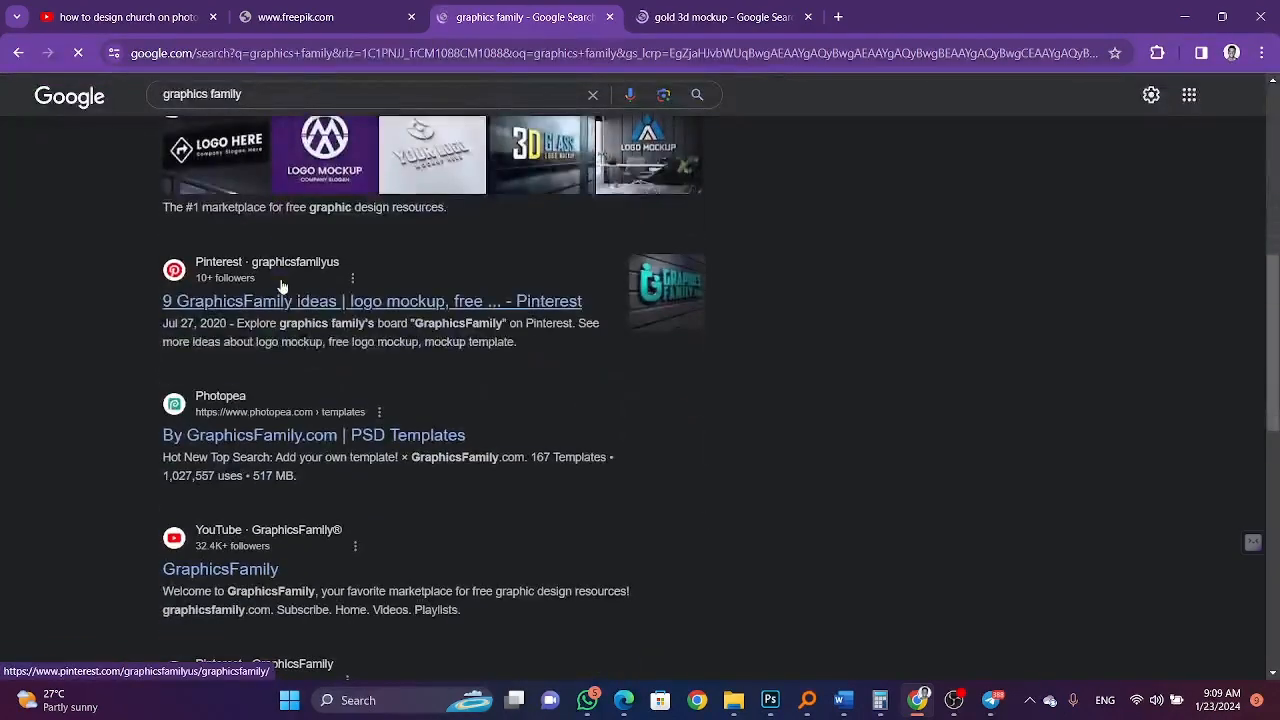
{"action": "scroll", "coordinate": [282, 287], "scroll_direction": "down", "scroll_amount": 2}
{"action": "scroll", "coordinate": [282, 287], "scroll_direction": "up", "scroll_amount": 3}
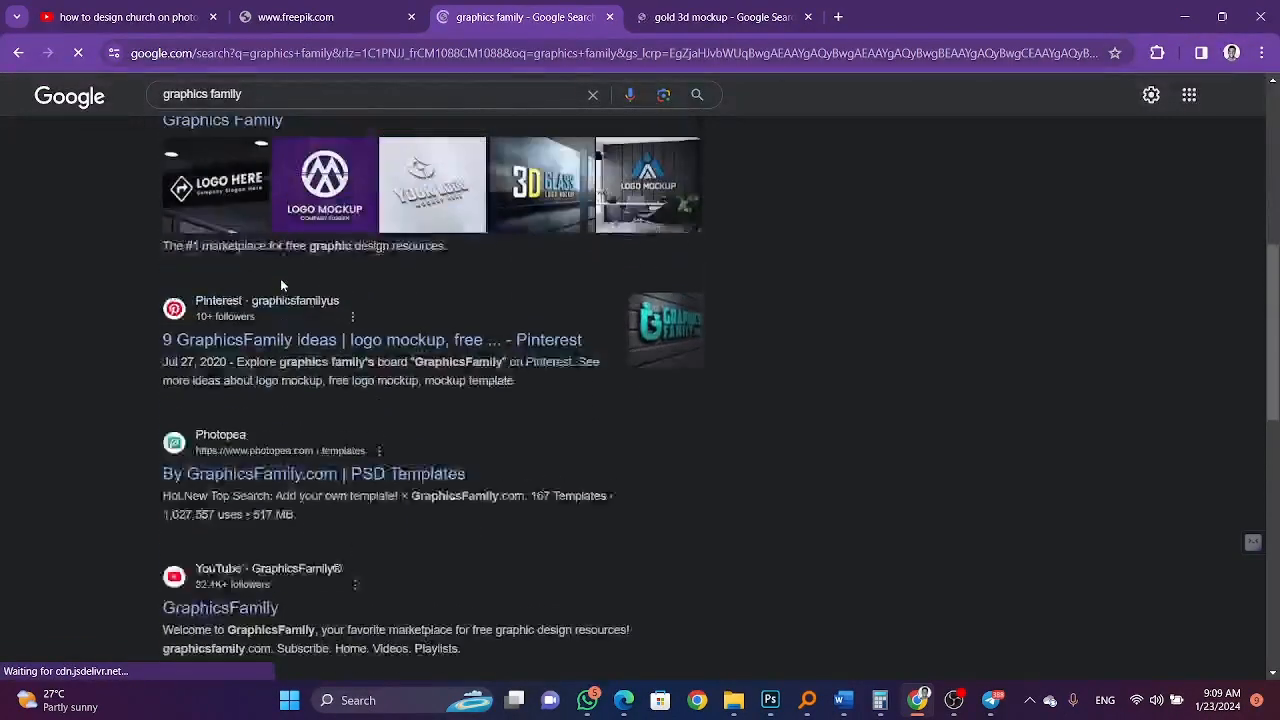
{"action": "scroll", "coordinate": [282, 287], "scroll_direction": "down", "scroll_amount": 7}
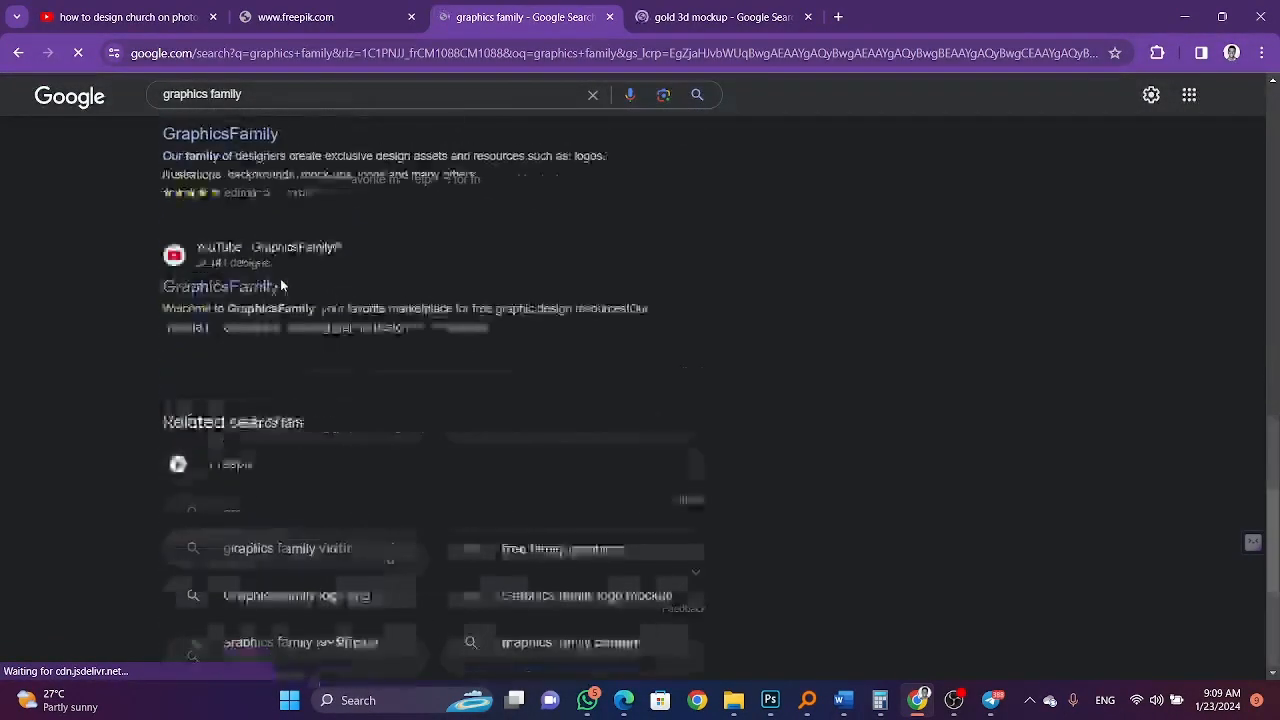
{"action": "scroll", "coordinate": [282, 287], "scroll_direction": "up", "scroll_amount": 4}
{"action": "scroll", "coordinate": [282, 287], "scroll_direction": "up", "scroll_amount": 7}
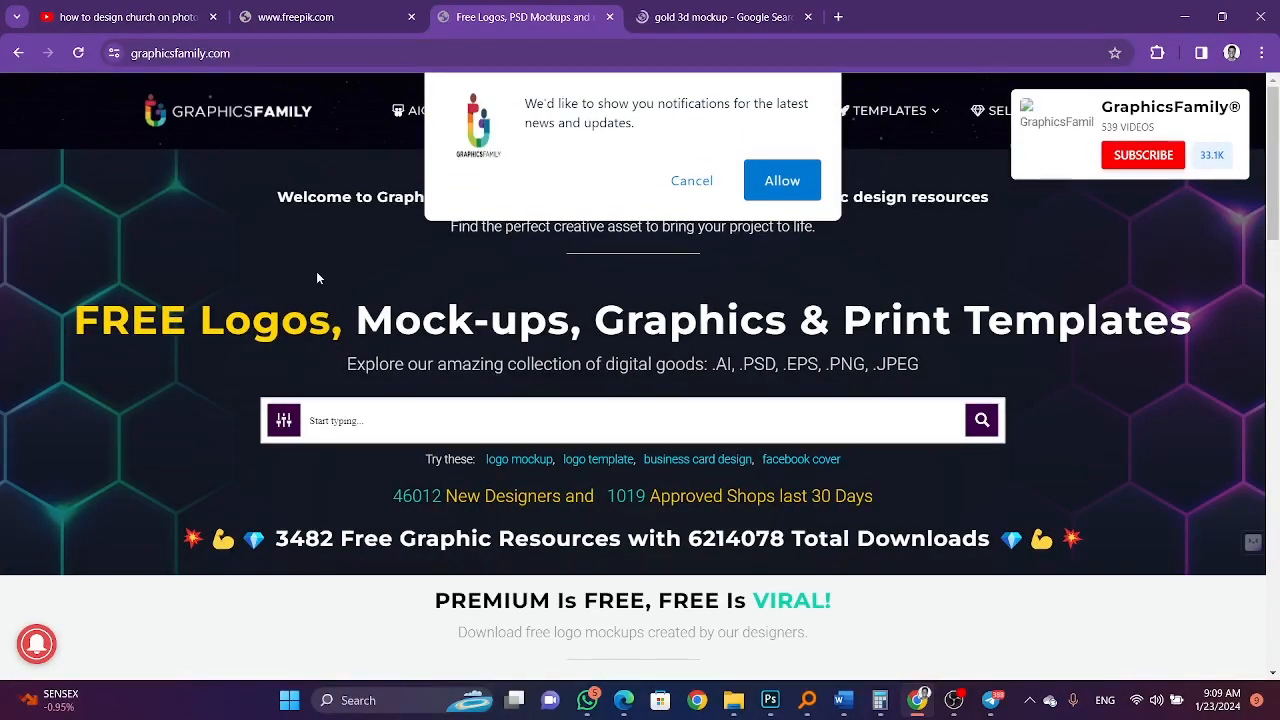
{"action": "left_click", "coordinate": [950, 696]}
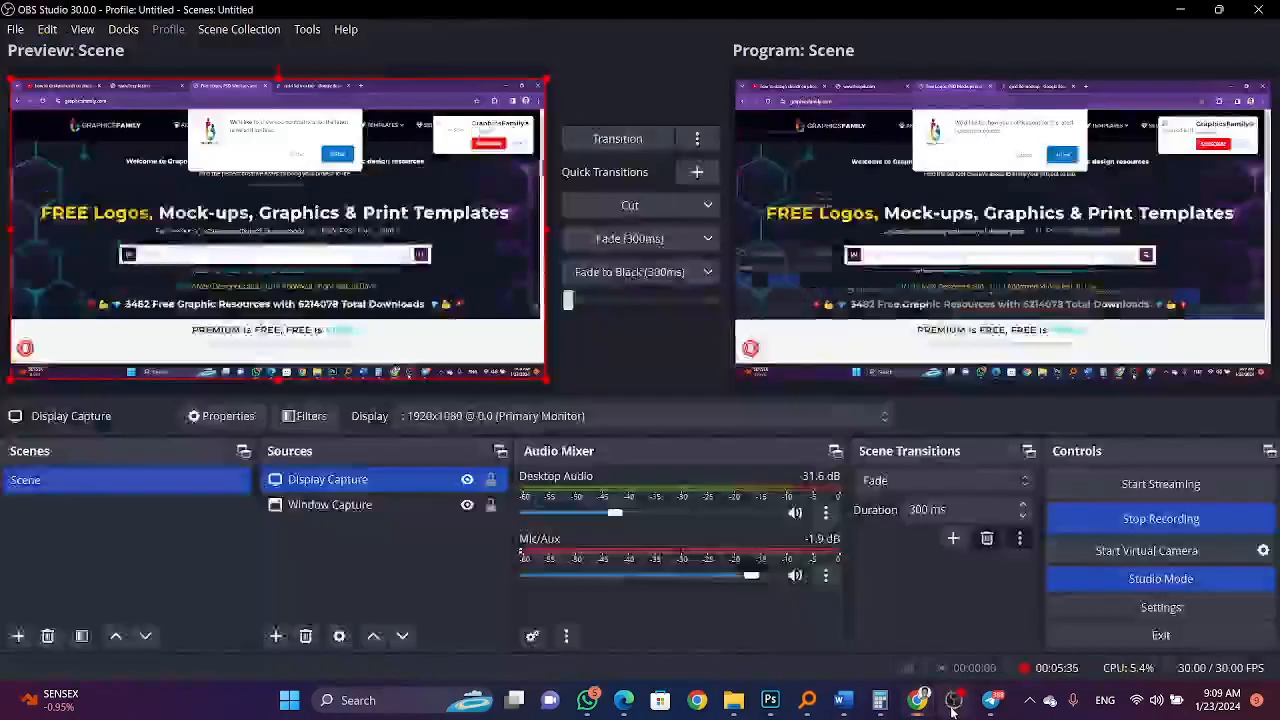